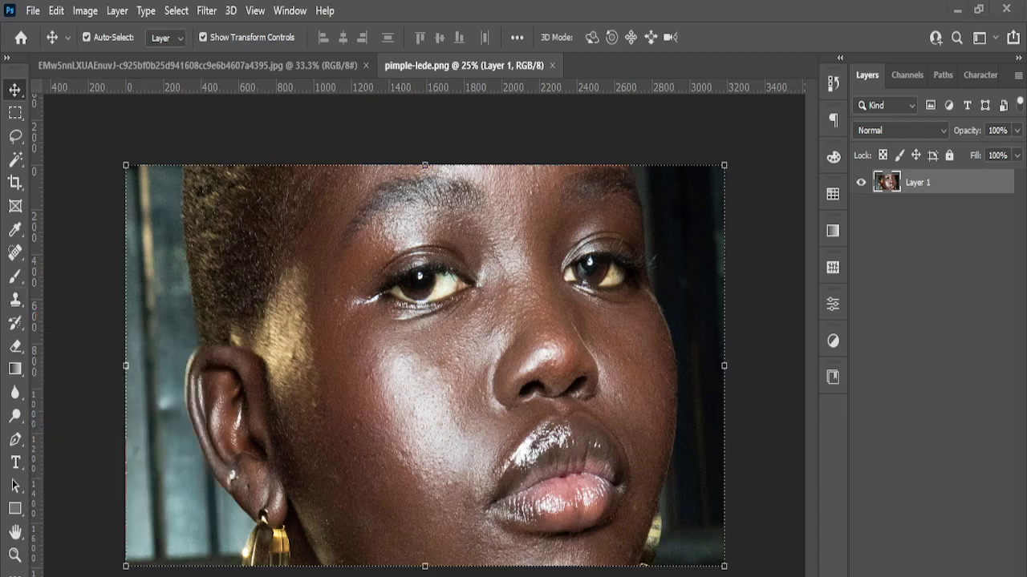
Switch to the browser's WepTech Academy shop page and add Skinfiner Latest Version to the cart.
{"action": "left_click", "coordinate": [957, 10]}
{"action": "left_click", "coordinate": [714, 11]}
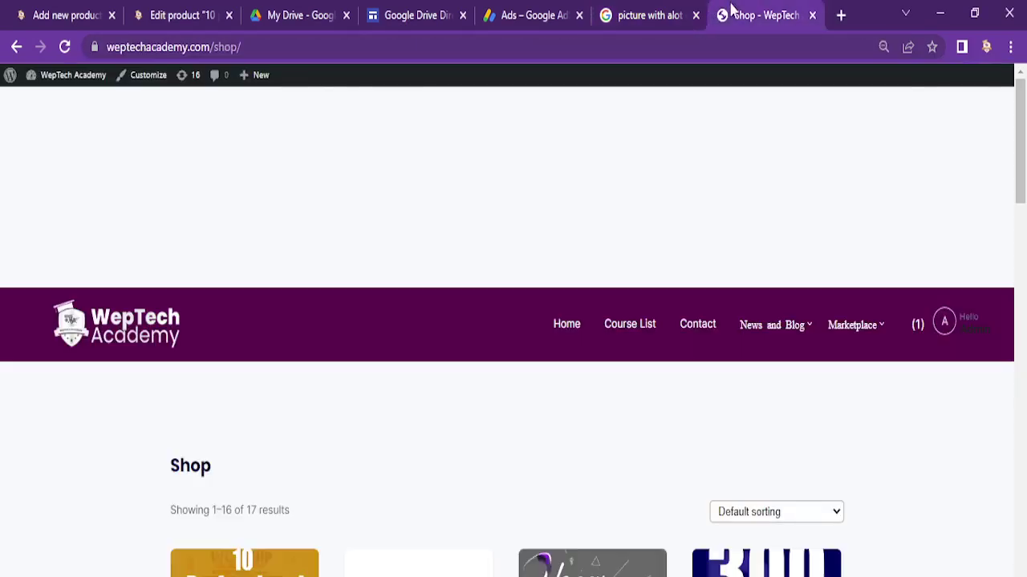
{"action": "scroll", "coordinate": [612, 259], "scroll_direction": "down", "scroll_amount": 5}
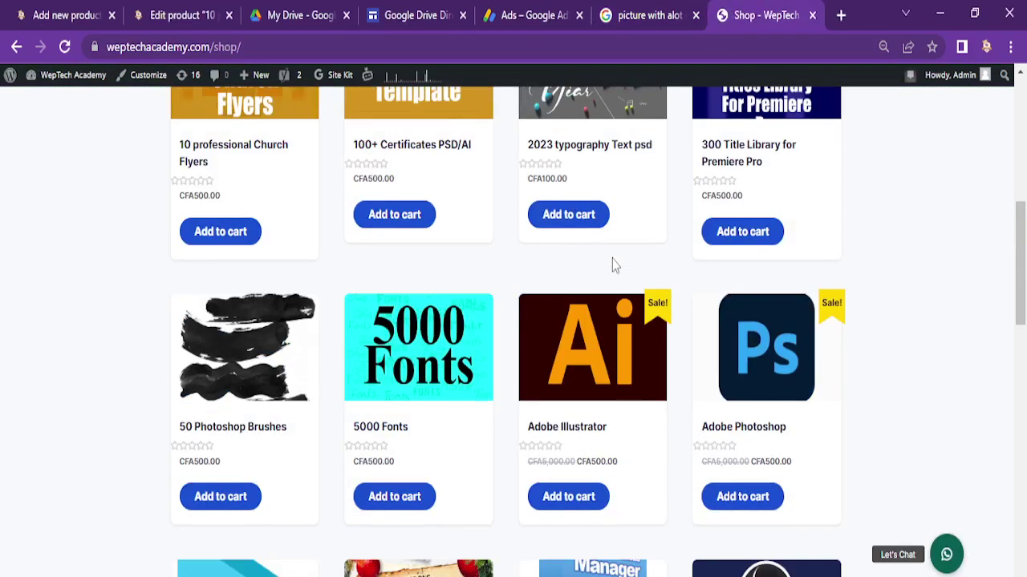
{"action": "scroll", "coordinate": [588, 303], "scroll_direction": "down", "scroll_amount": 6}
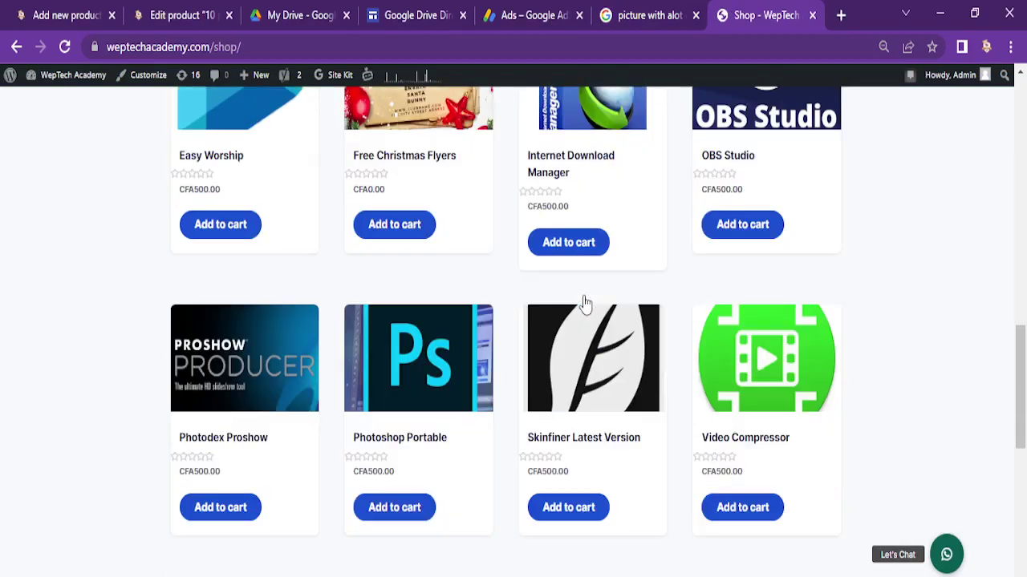
{"action": "scroll", "coordinate": [585, 304], "scroll_direction": "up", "scroll_amount": 8}
{"action": "scroll", "coordinate": [585, 303], "scroll_direction": "down", "scroll_amount": 11}
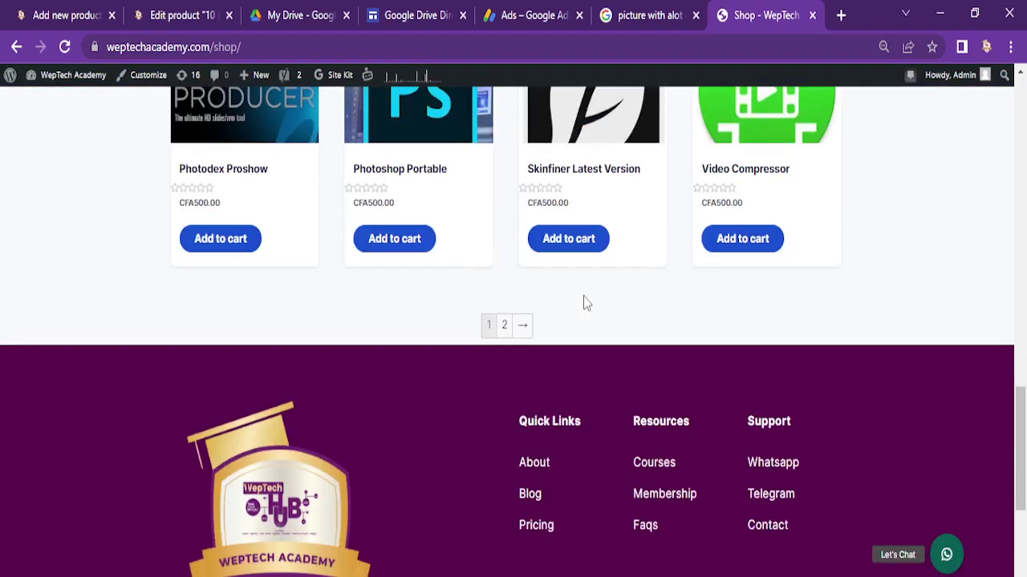
{"action": "scroll", "coordinate": [585, 304], "scroll_direction": "up", "scroll_amount": 3}
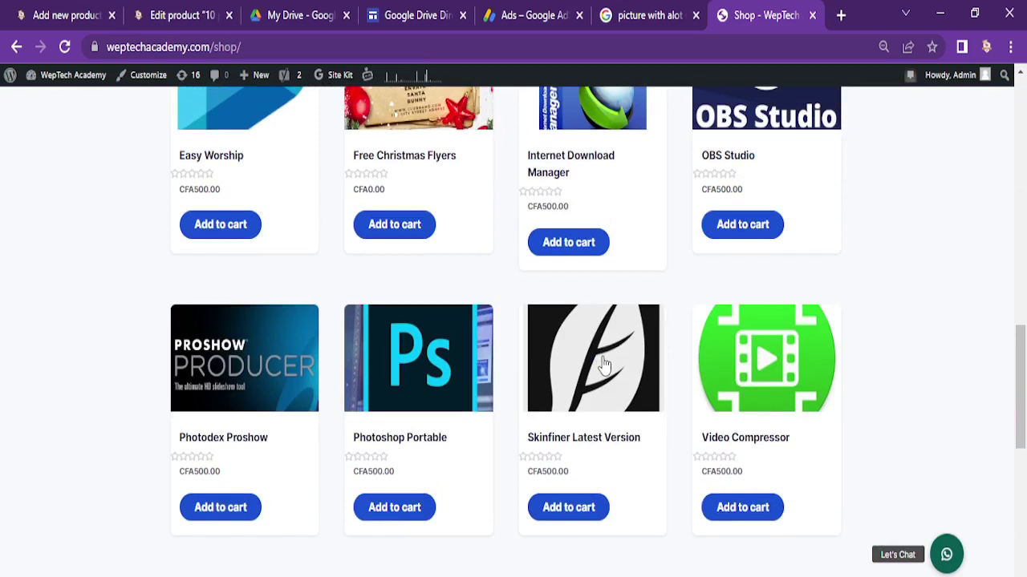
{"action": "left_click", "coordinate": [581, 507]}
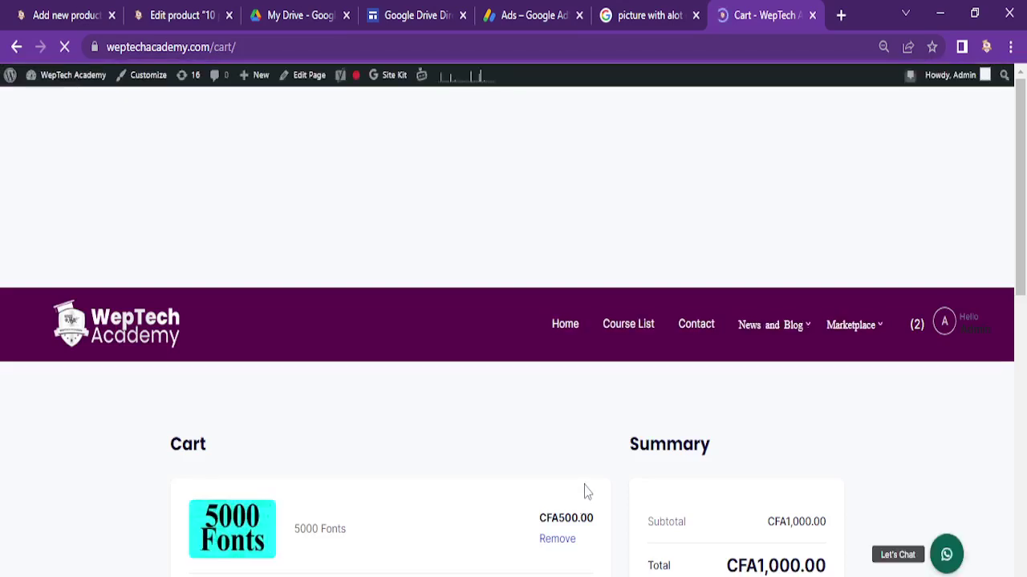
Remove 5000 Fonts from the cart and proceed to checkout with Skinfiner Latest Version.
{"action": "scroll", "coordinate": [583, 504], "scroll_direction": "down", "scroll_amount": 3}
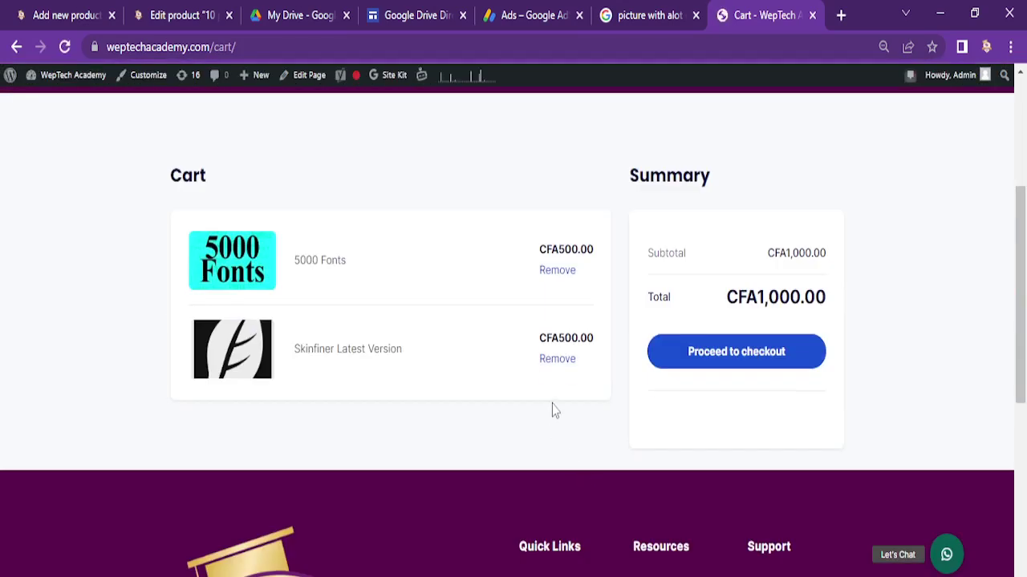
{"action": "left_click", "coordinate": [568, 277]}
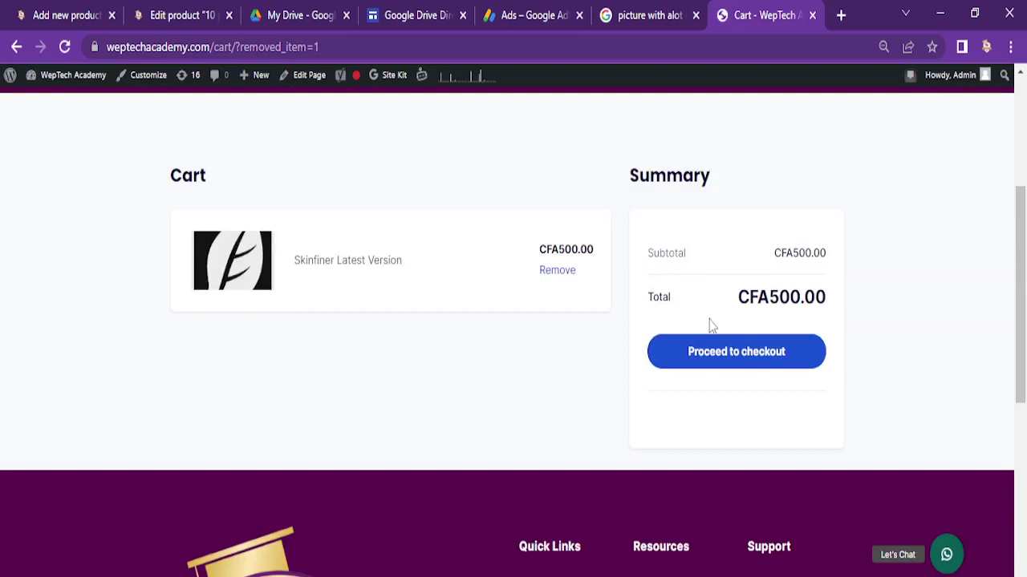
{"action": "left_click", "coordinate": [706, 354]}
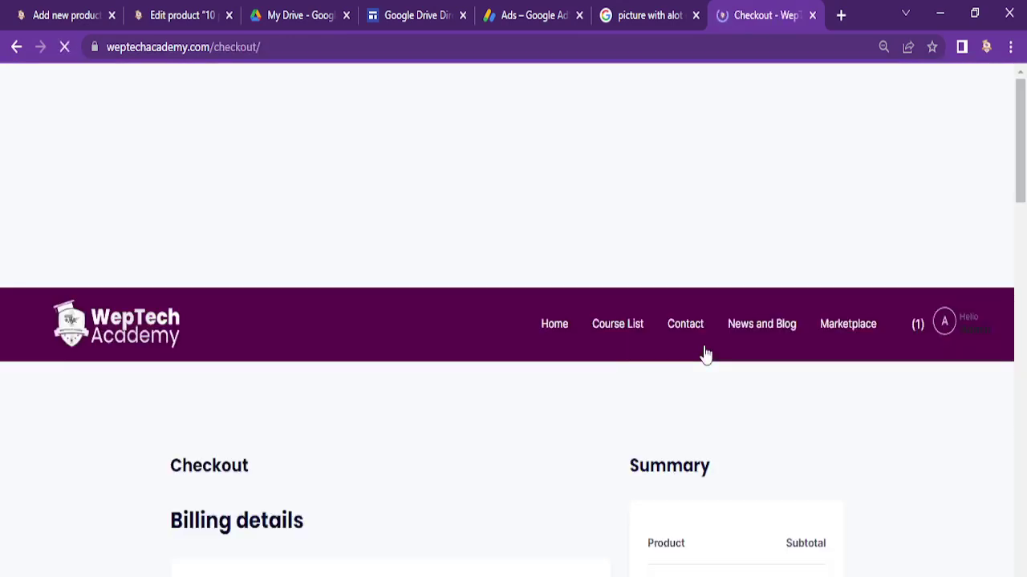
Check the prefilled billing details, agree to the website's terms and conditions, and submit the order for payment.
{"action": "scroll", "coordinate": [697, 408], "scroll_direction": "down", "scroll_amount": 3}
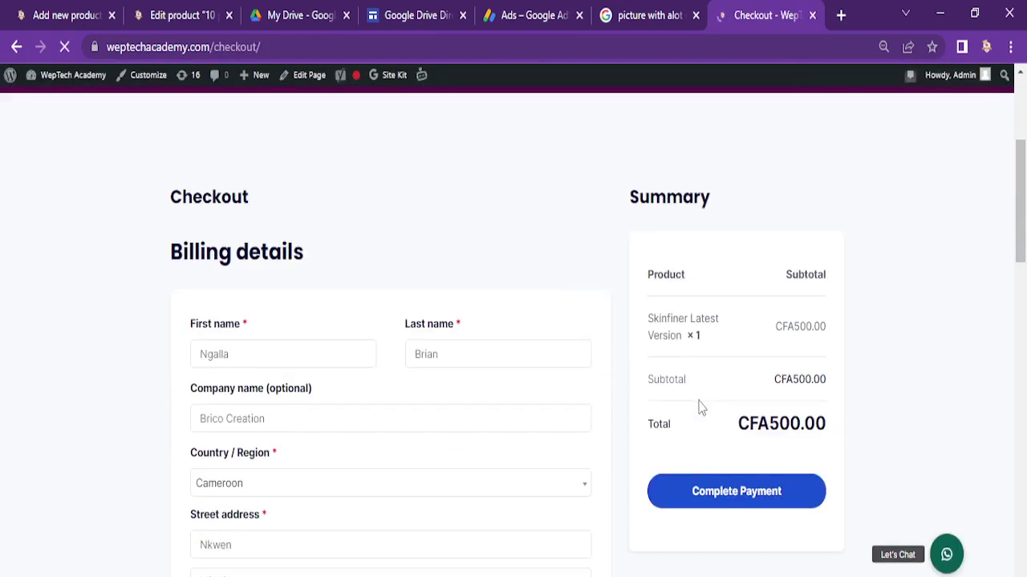
{"action": "left_click", "coordinate": [345, 355]}
{"action": "scroll", "coordinate": [349, 405], "scroll_direction": "down", "scroll_amount": 2}
{"action": "scroll", "coordinate": [321, 361], "scroll_direction": "down", "scroll_amount": 2}
{"action": "left_click", "coordinate": [270, 275]}
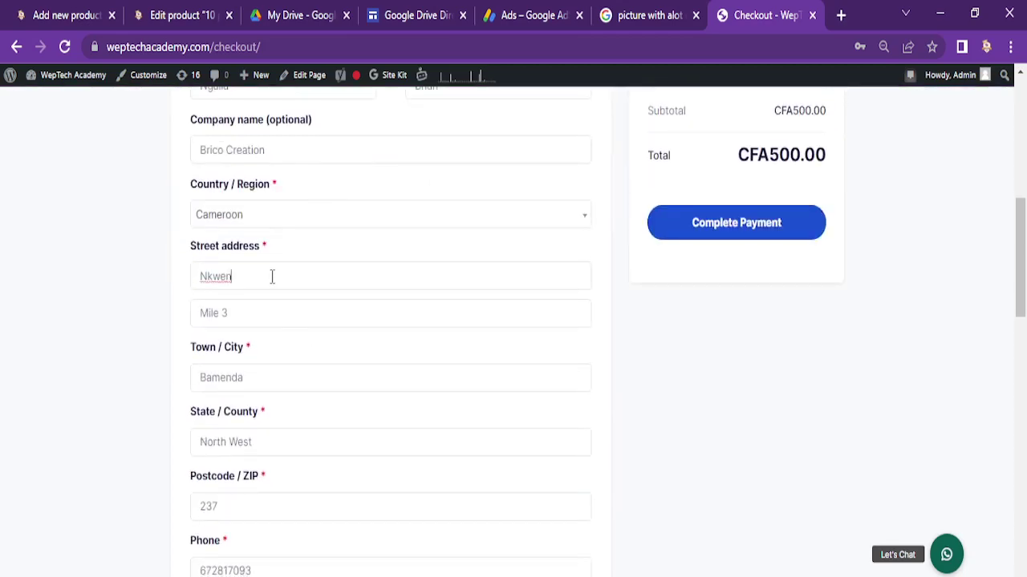
{"action": "scroll", "coordinate": [262, 393], "scroll_direction": "down", "scroll_amount": 3}
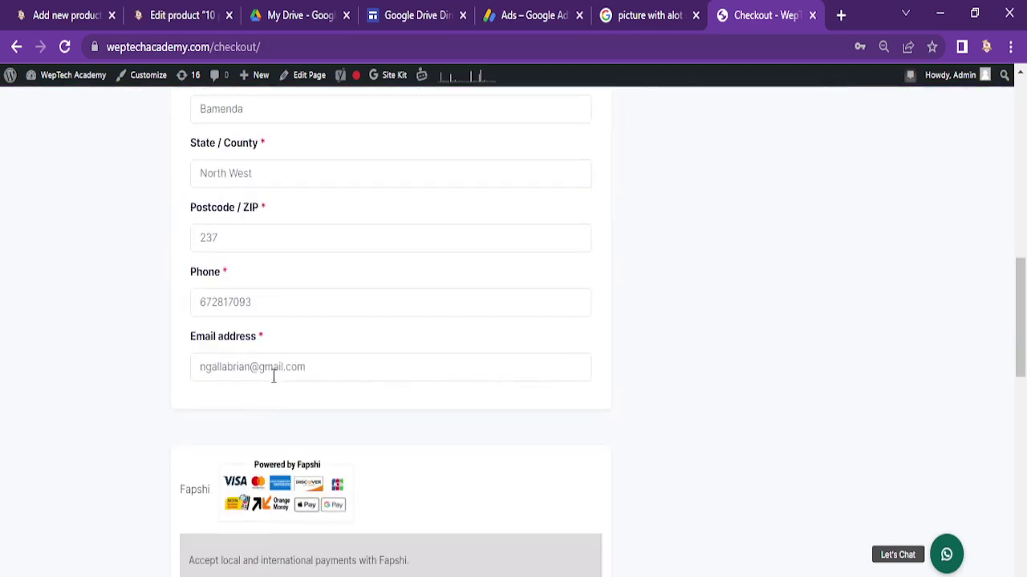
{"action": "scroll", "coordinate": [295, 405], "scroll_direction": "down", "scroll_amount": 6}
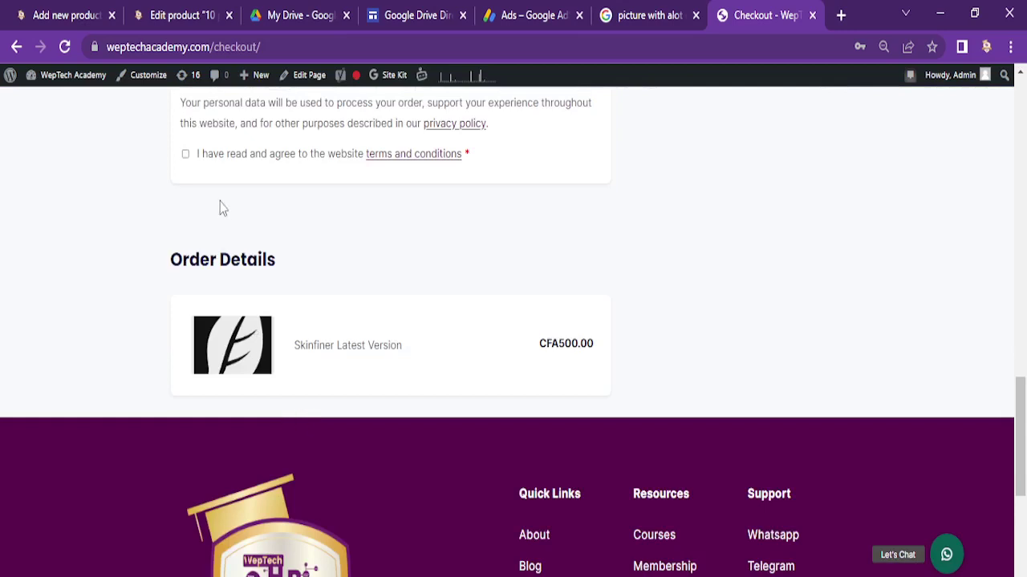
{"action": "left_click", "coordinate": [185, 154]}
{"action": "scroll", "coordinate": [695, 282], "scroll_direction": "up", "scroll_amount": 15}
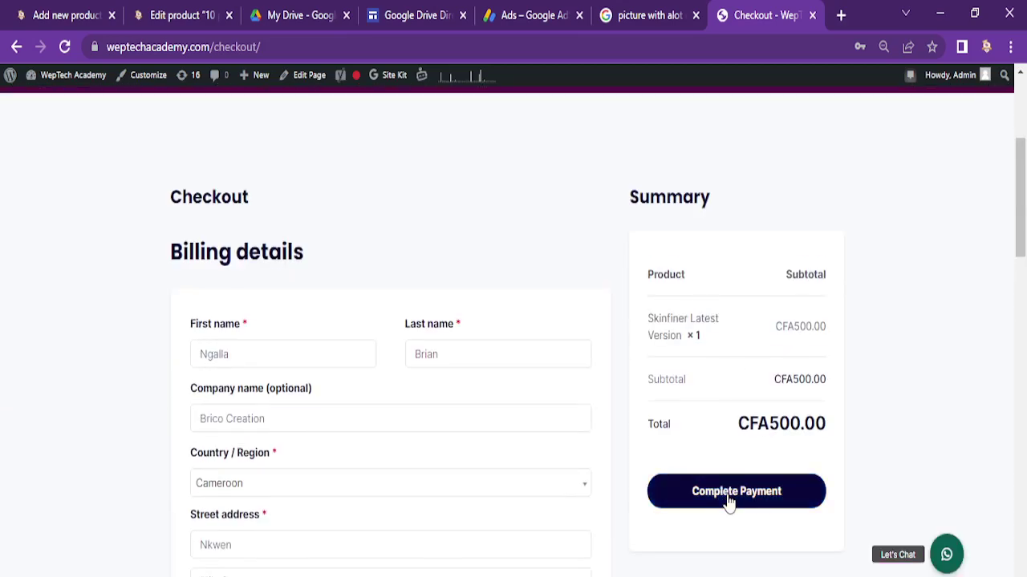
{"action": "left_click", "coordinate": [730, 502]}
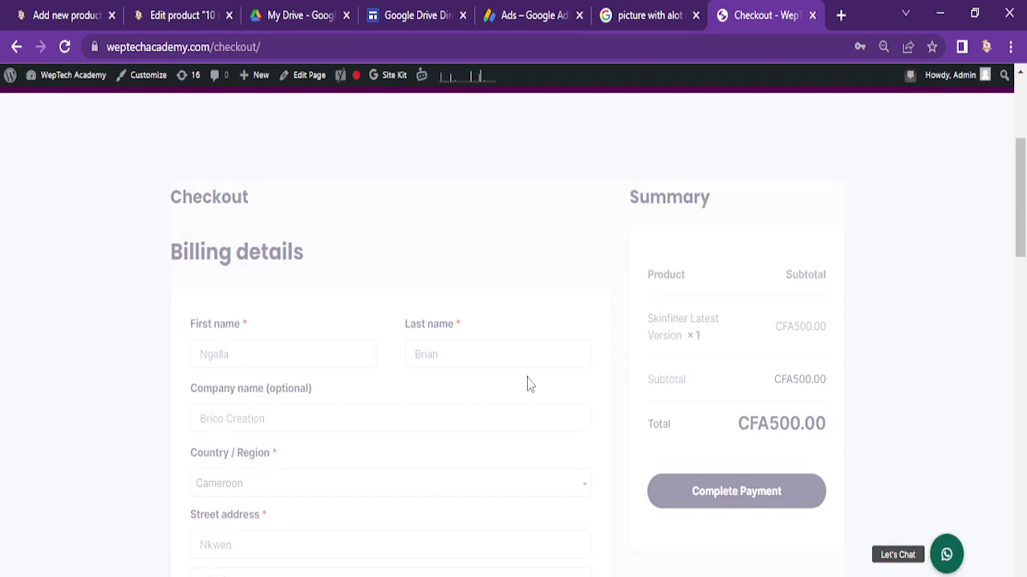
{"action": "scroll", "coordinate": [493, 348], "scroll_direction": "down", "scroll_amount": 3}
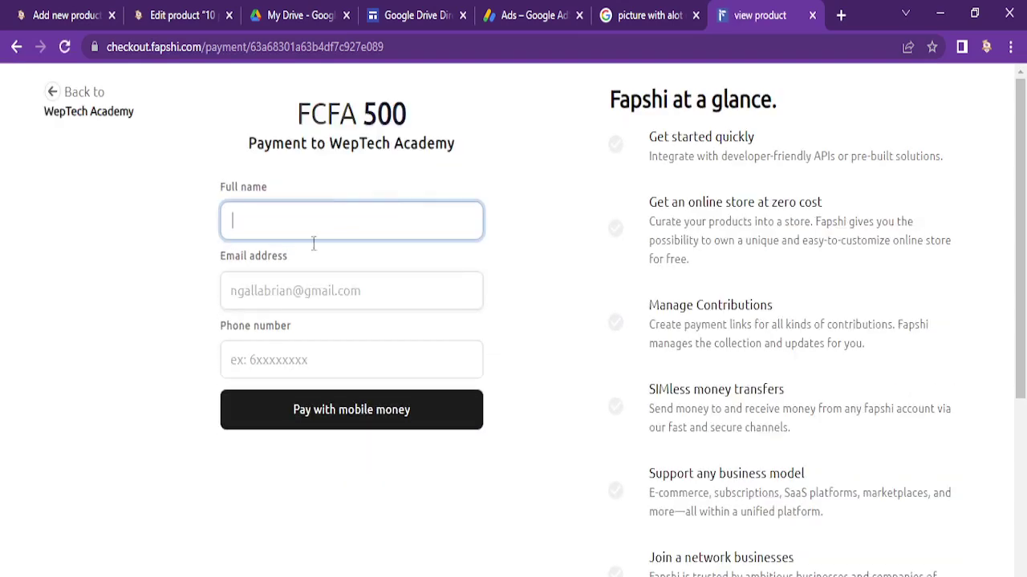
{"action": "left_click", "coordinate": [257, 359]}
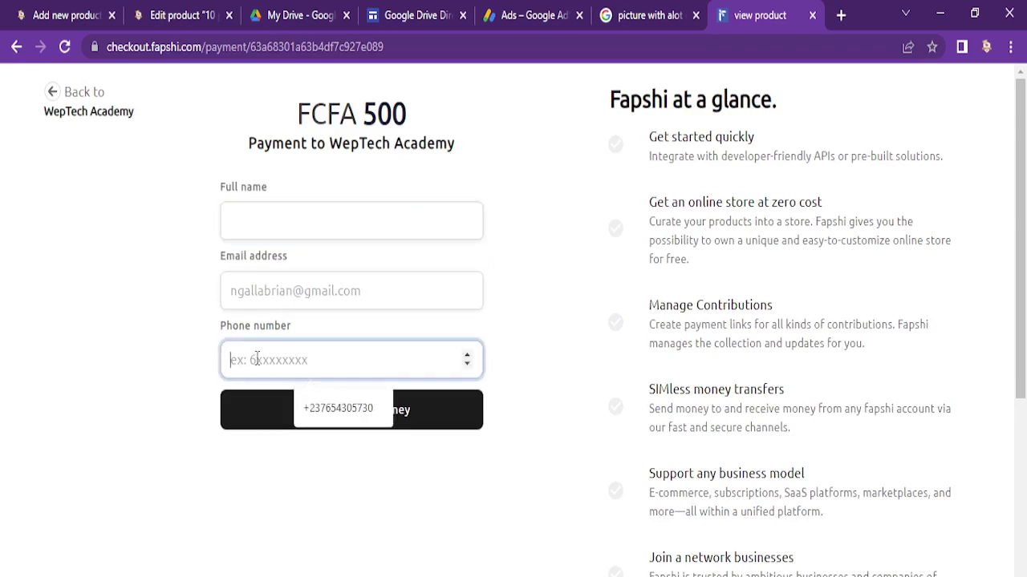
{"action": "left_click", "coordinate": [335, 447]}
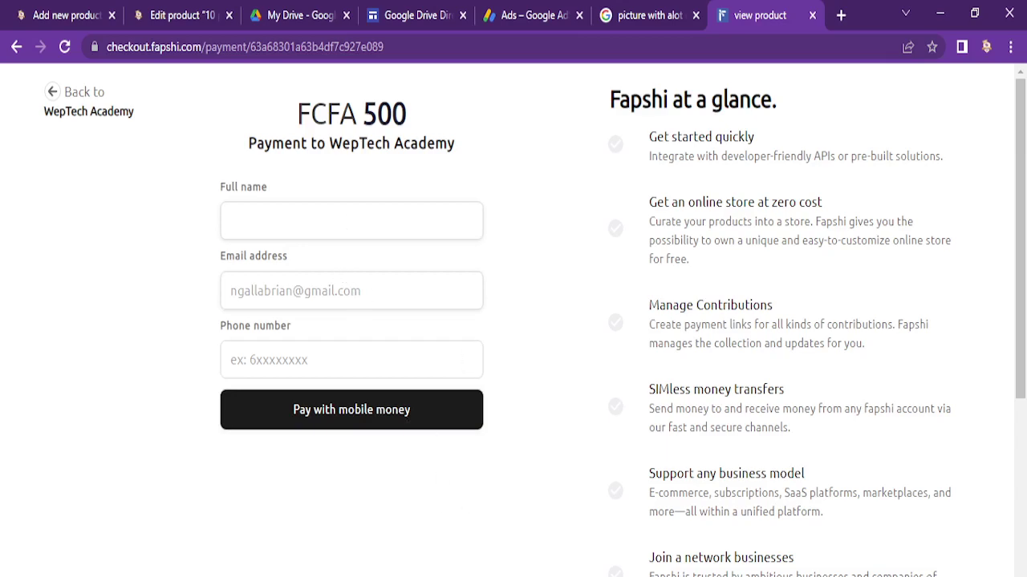
Switch to File Explorer, open the nested SkinFiner-5.0 folder on the Desktop, and select the skinfiner application.
{"action": "left_click", "coordinate": [430, 553]}
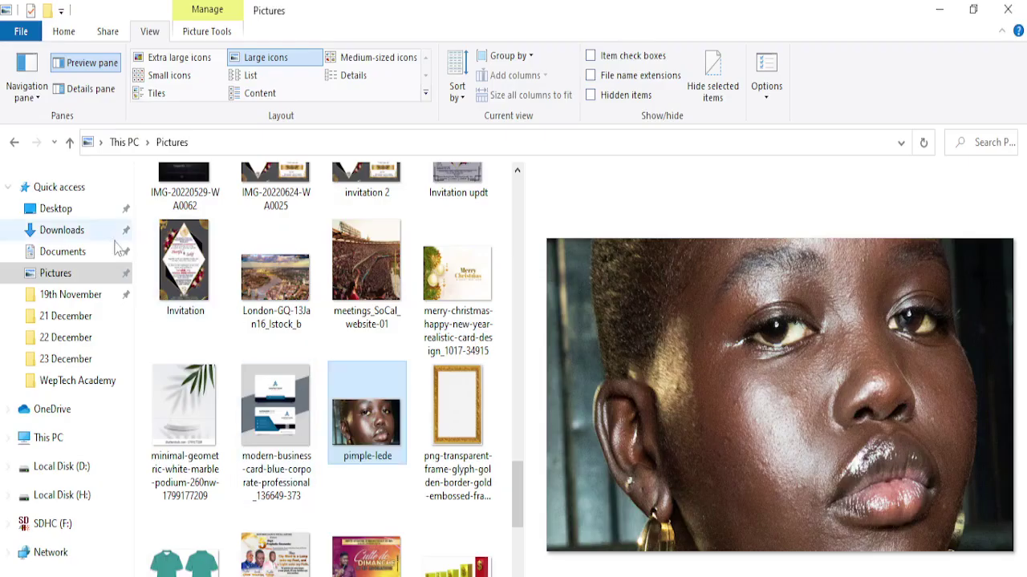
{"action": "left_click", "coordinate": [48, 210]}
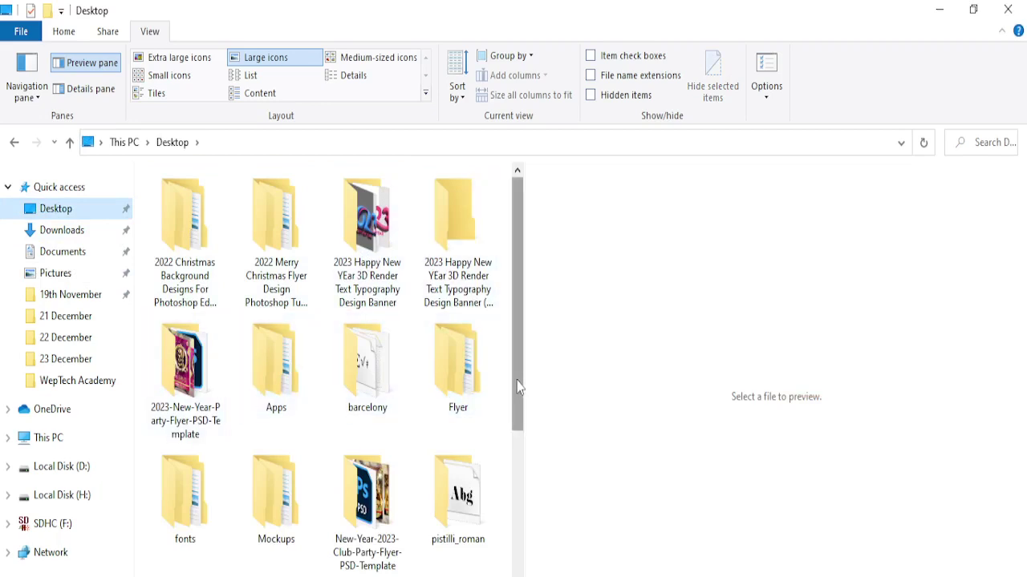
{"action": "left_click_drag", "start_coordinate": [517, 385], "coordinate": [515, 476]}
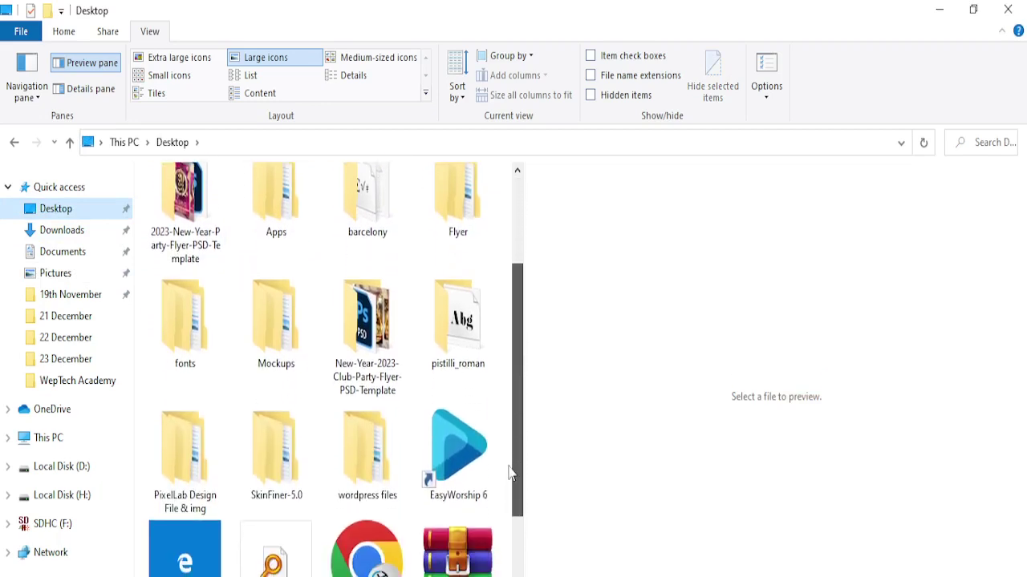
{"action": "double_click", "coordinate": [270, 452]}
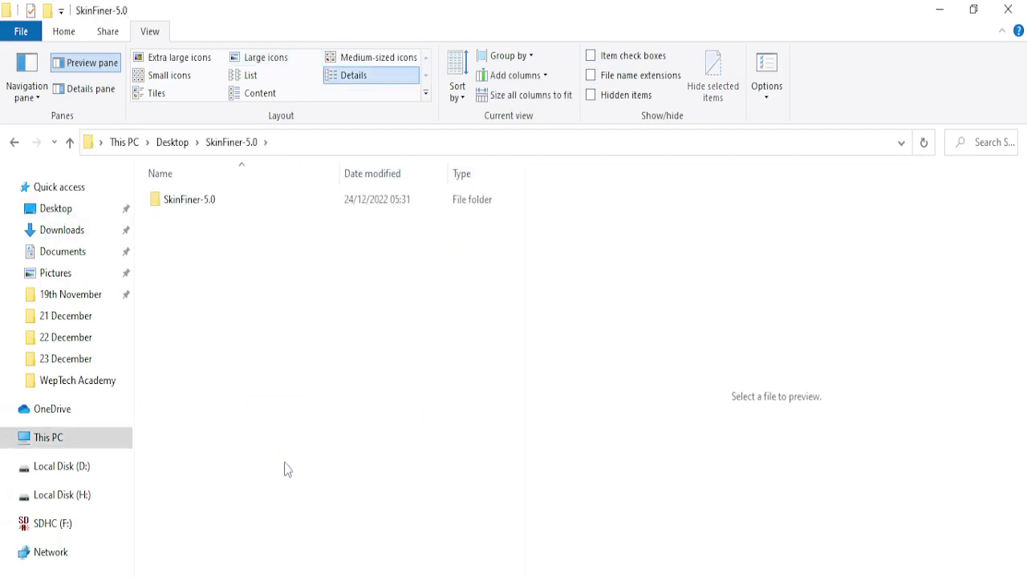
{"action": "double_click", "coordinate": [201, 207]}
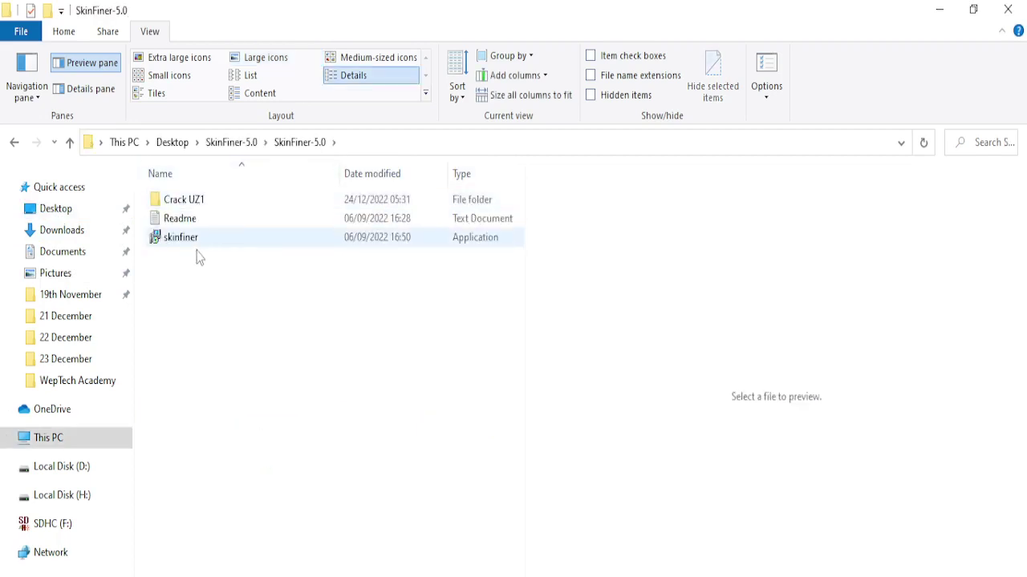
{"action": "double_click", "coordinate": [191, 239]}
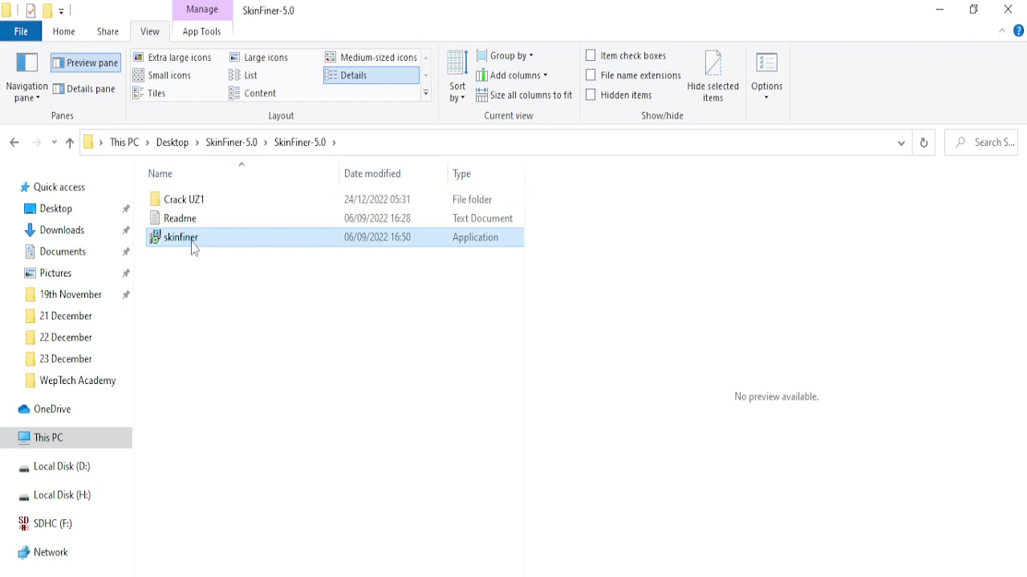
Copy the SkinFiner application from the Crack UZ1 folder.
{"action": "left_click", "coordinate": [201, 202]}
{"action": "double_click", "coordinate": [201, 202]}
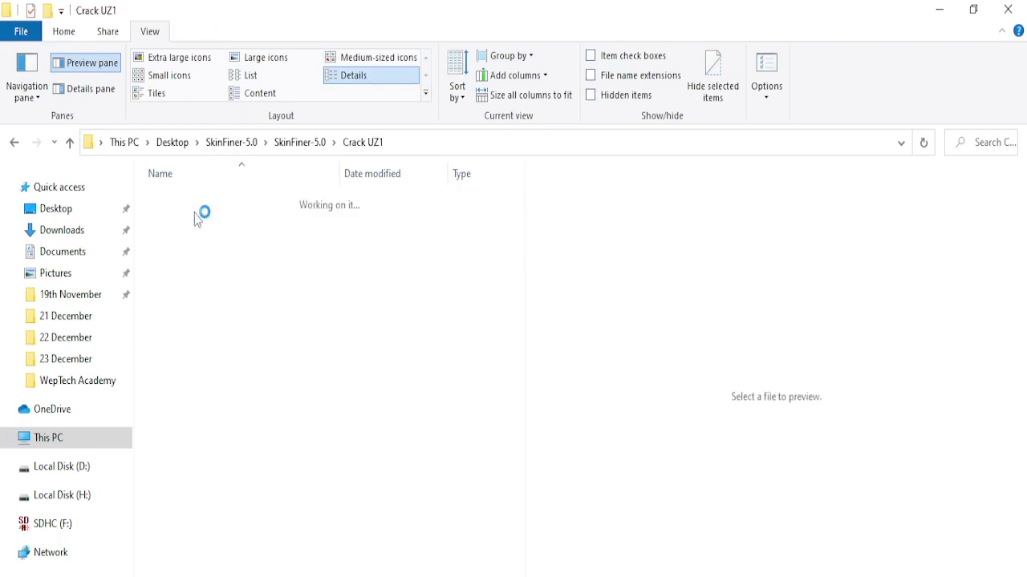
{"action": "double_click", "coordinate": [195, 202]}
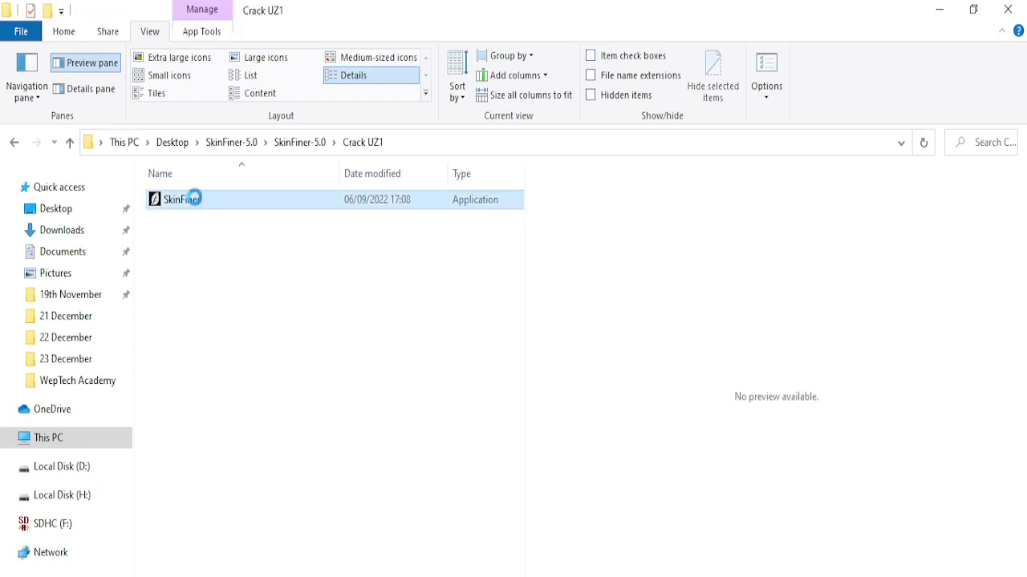
{"action": "right_click", "coordinate": [195, 200]}
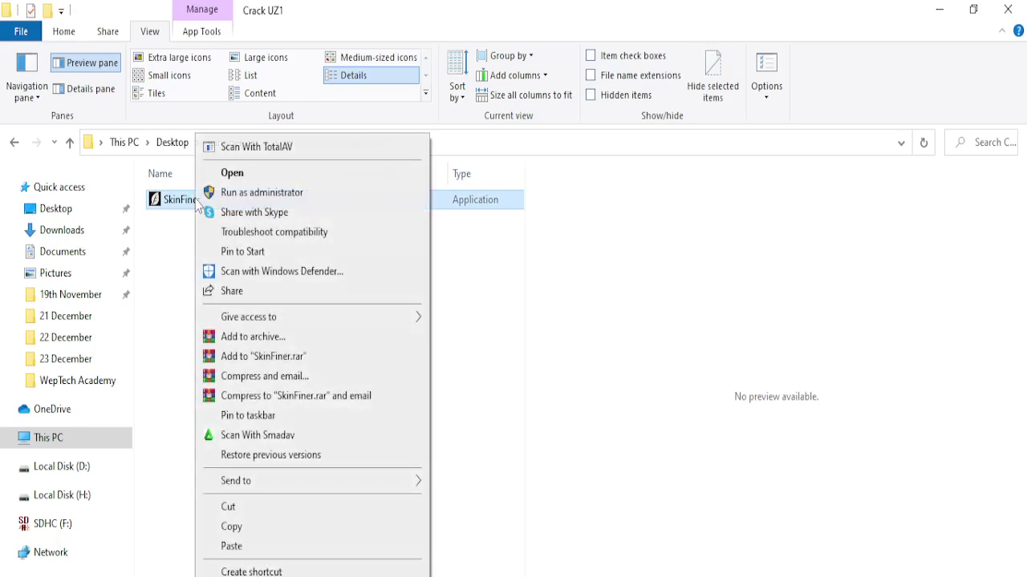
{"action": "left_click", "coordinate": [244, 527]}
Open the SkinFiner installation folder in Program Files on Local Disk (C:).
{"action": "left_click", "coordinate": [59, 445]}
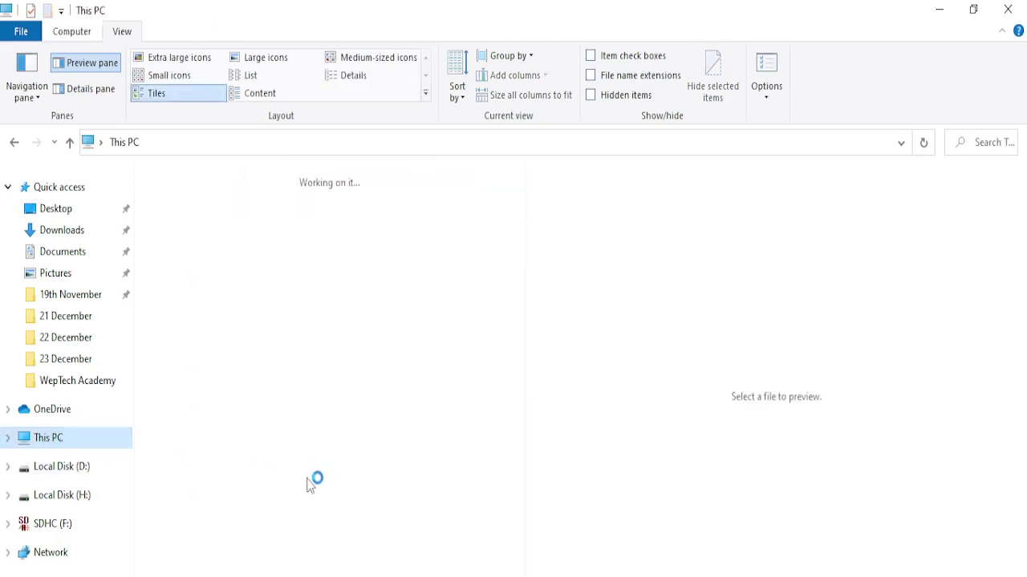
{"action": "scroll", "coordinate": [314, 514], "scroll_direction": "down", "scroll_amount": 3}
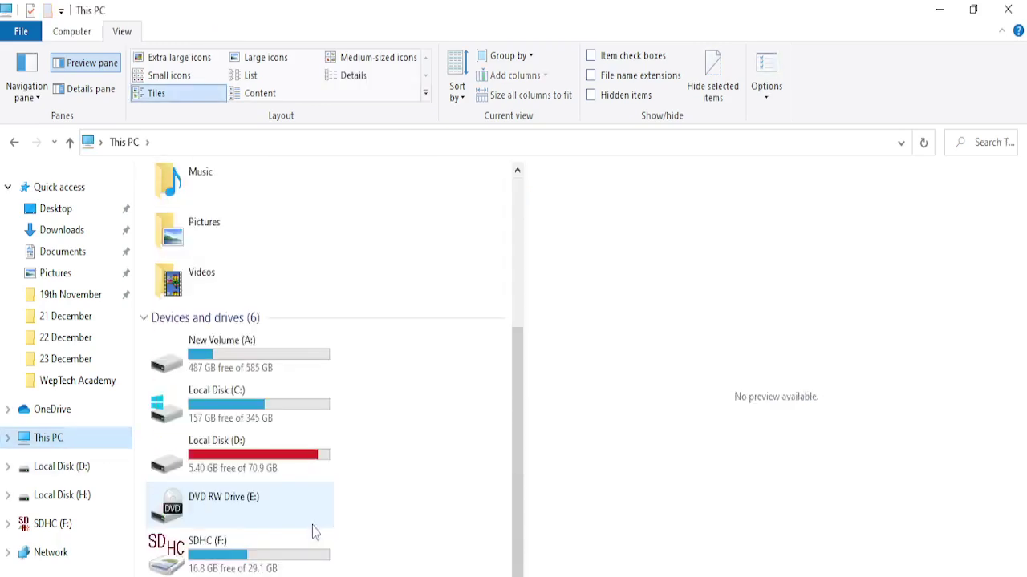
{"action": "double_click", "coordinate": [239, 410]}
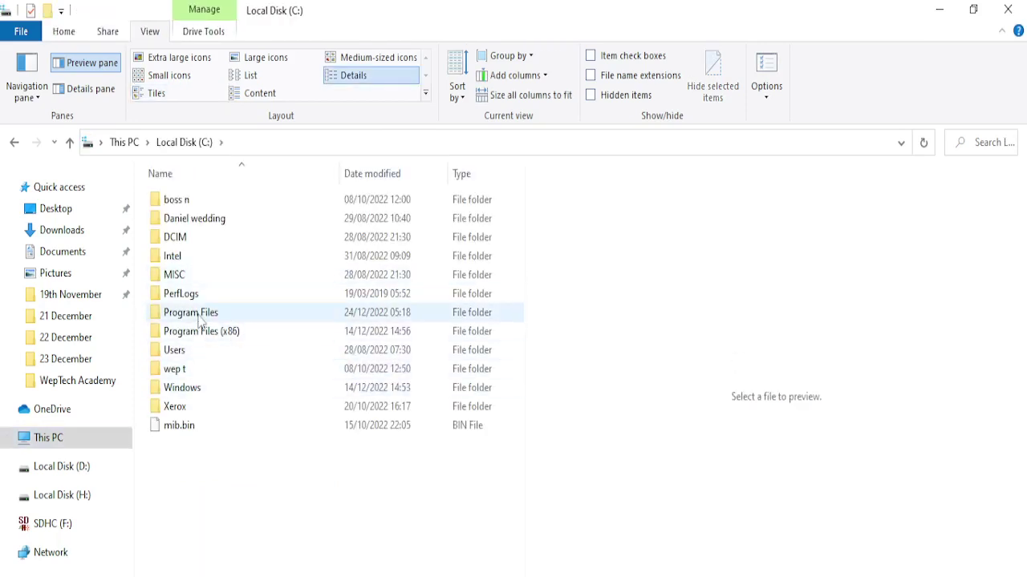
{"action": "double_click", "coordinate": [199, 317]}
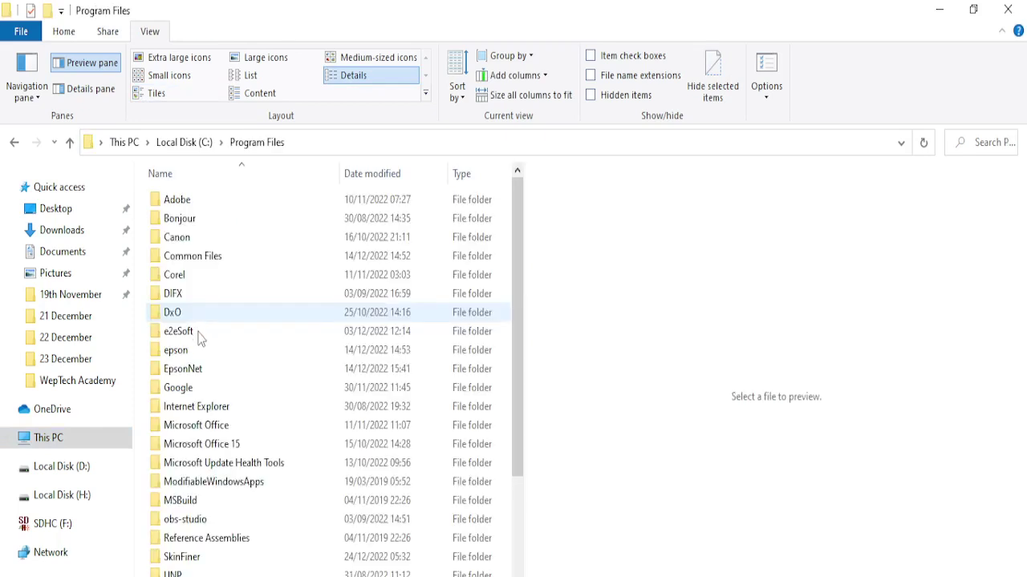
{"action": "left_click", "coordinate": [208, 563]}
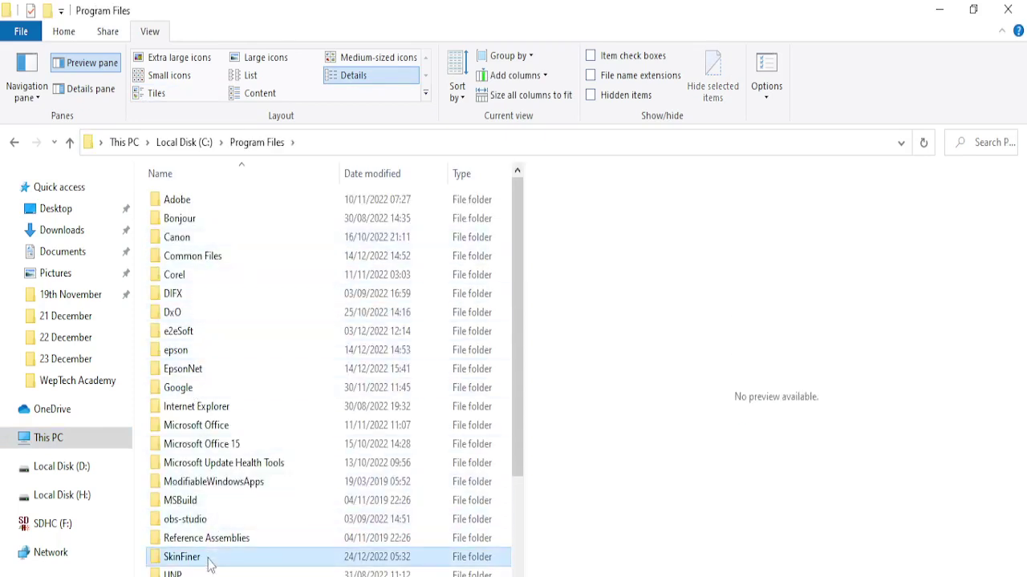
{"action": "double_click", "coordinate": [204, 557]}
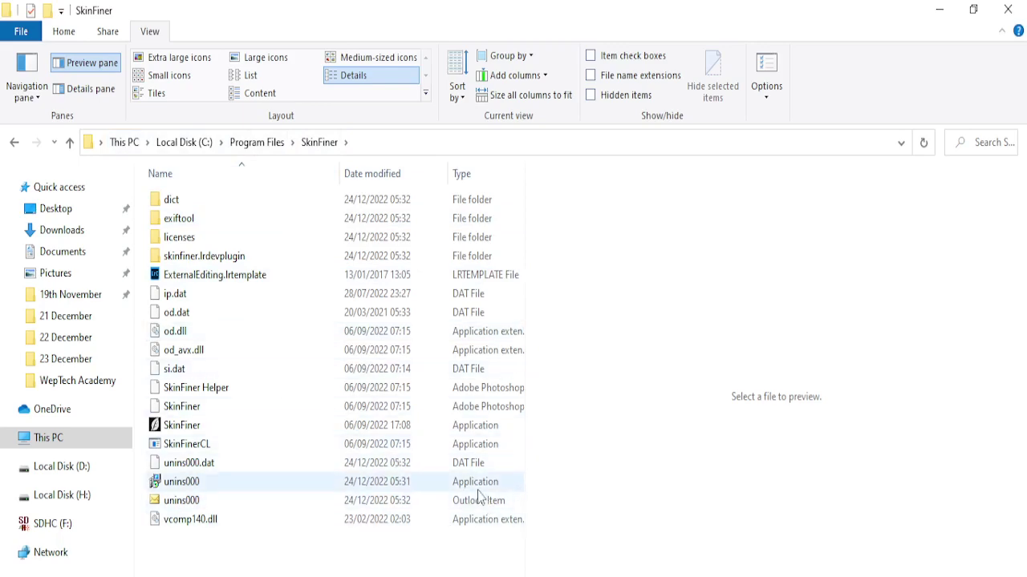
Switch back to the browser and return from the Fapshi payment page to the WepTech Academy checkout.
{"action": "left_click", "coordinate": [481, 561]}
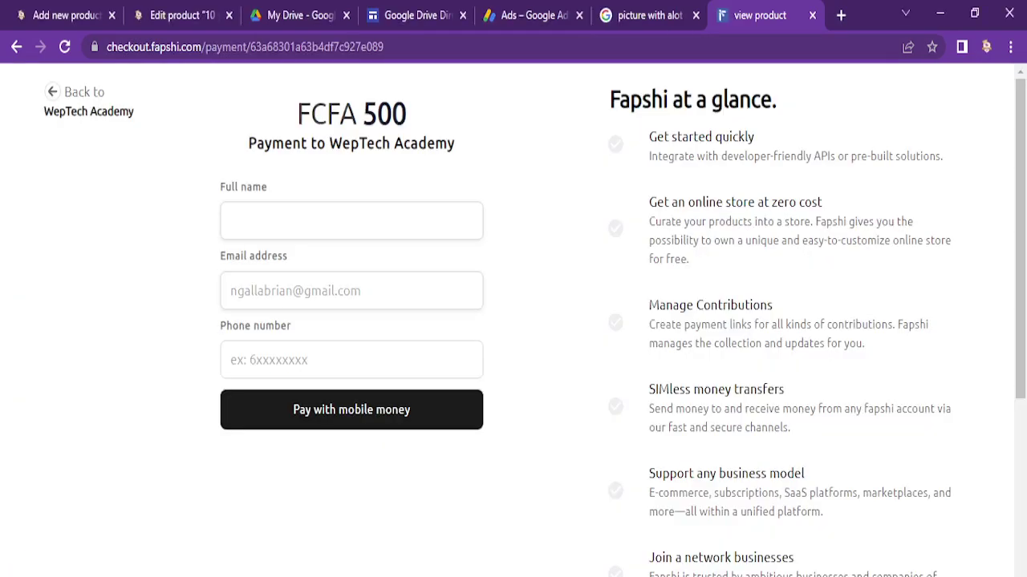
{"action": "left_click", "coordinate": [53, 95]}
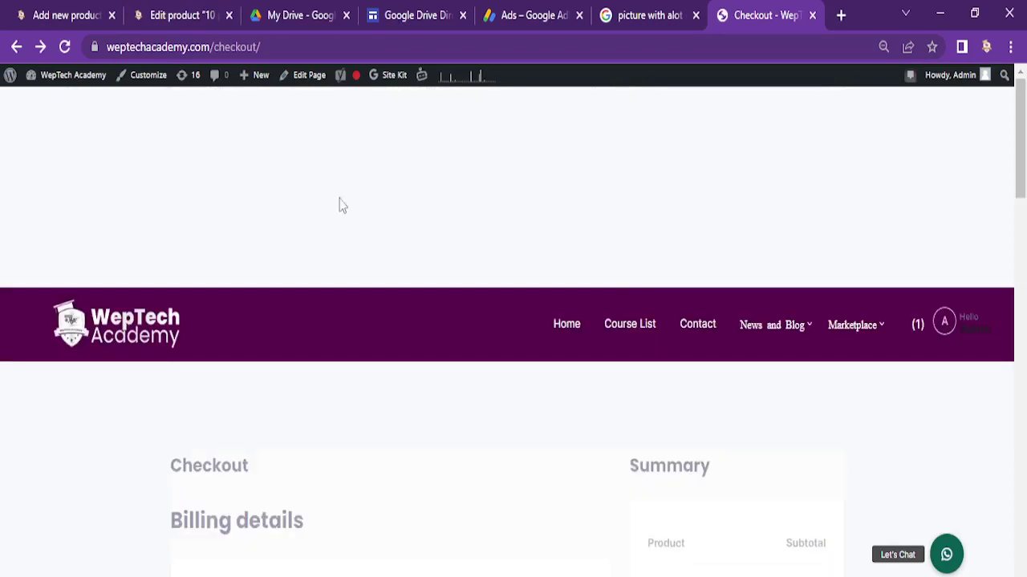
Open the WepTech Academy marketplace shop and look through its product listings, including Skinfiner Latest Version.
{"action": "mouse_move", "coordinate": [848, 335]}
{"action": "left_click", "coordinate": [839, 376]}
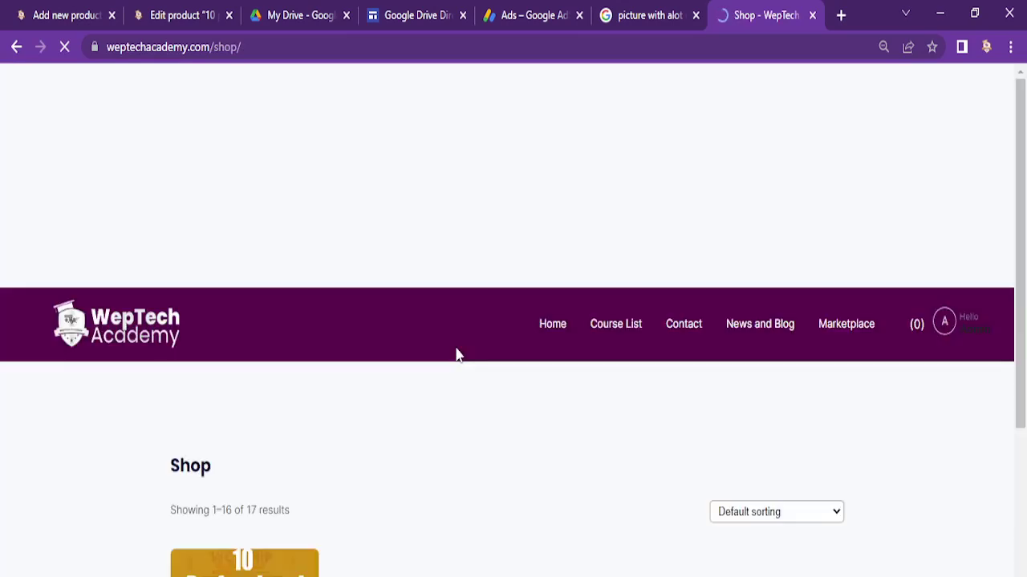
{"action": "scroll", "coordinate": [455, 355], "scroll_direction": "down", "scroll_amount": 3}
{"action": "scroll", "coordinate": [455, 356], "scroll_direction": "down", "scroll_amount": 3}
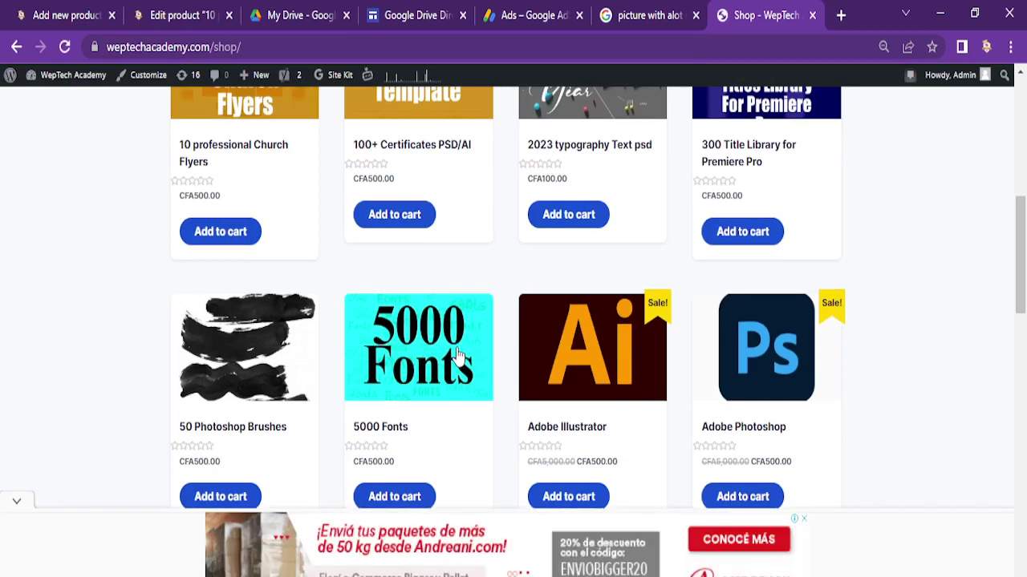
{"action": "scroll", "coordinate": [479, 270], "scroll_direction": "up", "scroll_amount": 3}
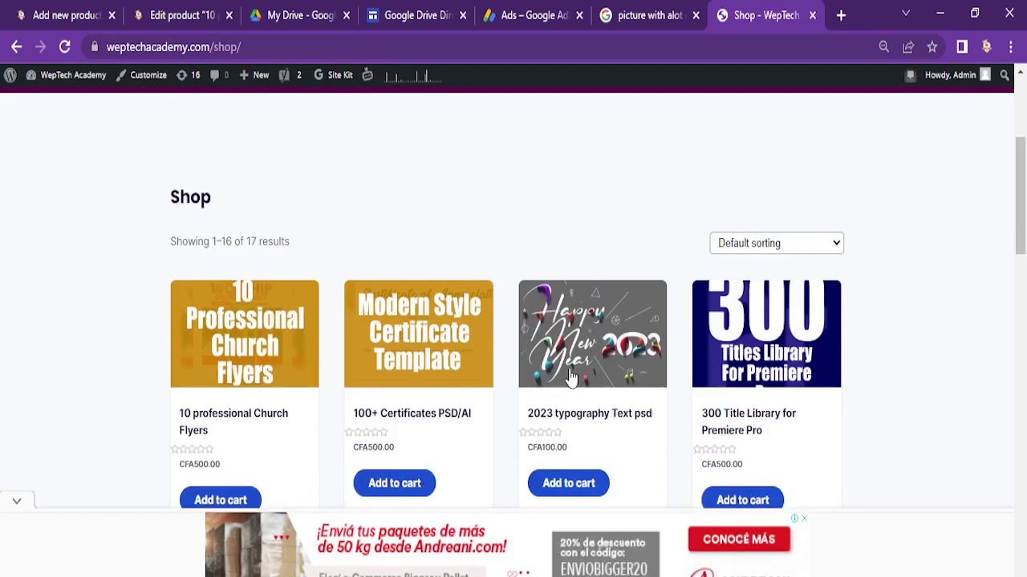
{"action": "scroll", "coordinate": [571, 377], "scroll_direction": "down", "scroll_amount": 3}
{"action": "scroll", "coordinate": [571, 377], "scroll_direction": "down", "scroll_amount": 3}
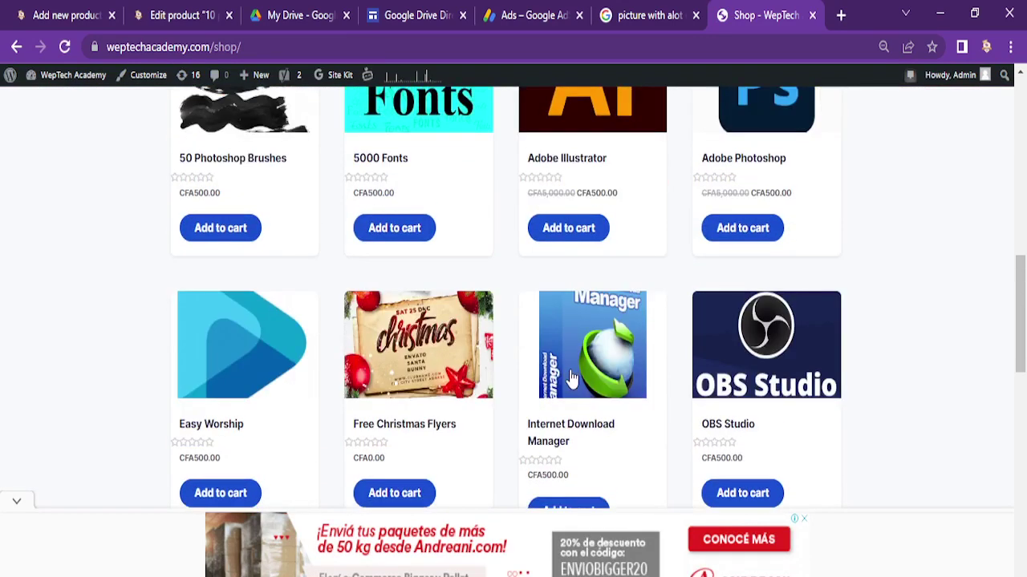
{"action": "scroll", "coordinate": [571, 377], "scroll_direction": "down", "scroll_amount": 3}
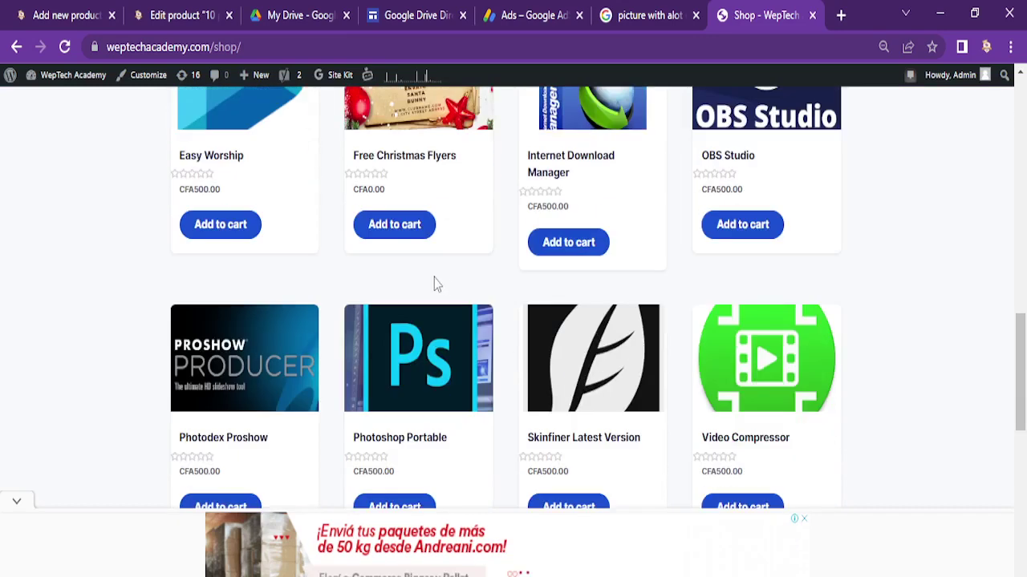
{"action": "scroll", "coordinate": [436, 281], "scroll_direction": "up", "scroll_amount": 3}
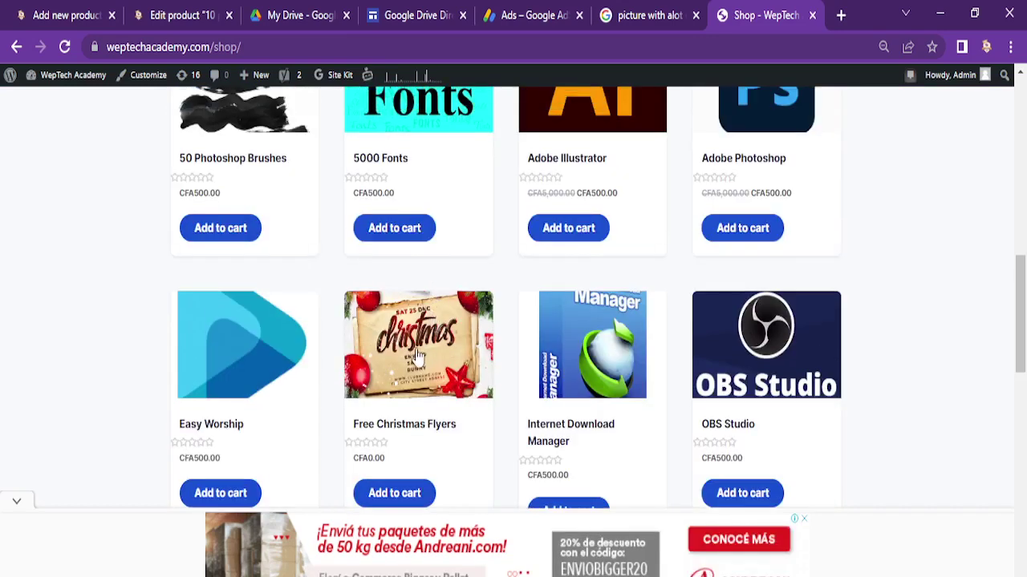
{"action": "scroll", "coordinate": [423, 377], "scroll_direction": "down", "scroll_amount": 2}
{"action": "scroll", "coordinate": [423, 377], "scroll_direction": "down", "scroll_amount": 2}
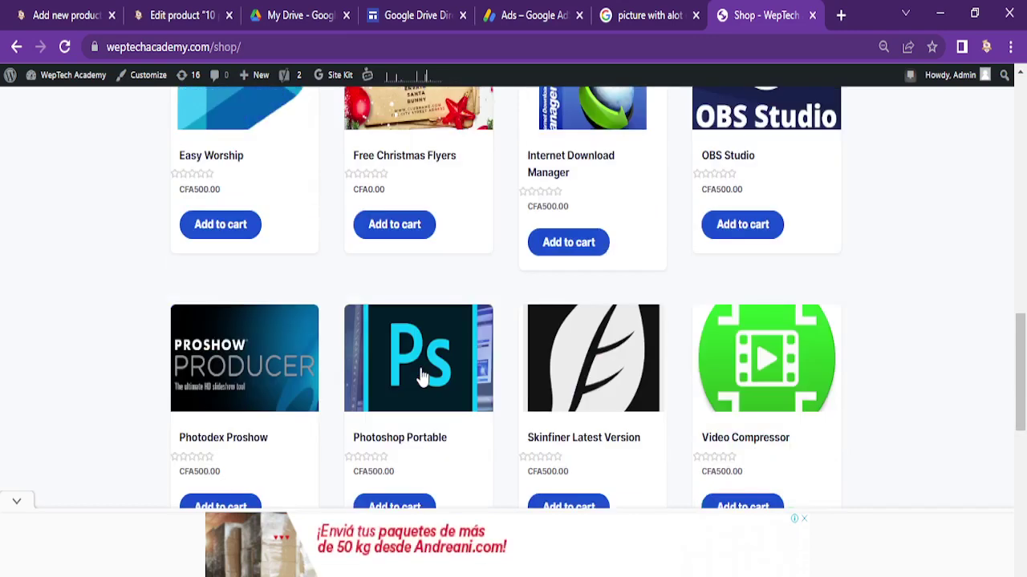
{"action": "scroll", "coordinate": [423, 377], "scroll_direction": "down", "scroll_amount": 3}
{"action": "scroll", "coordinate": [423, 375], "scroll_direction": "up", "scroll_amount": 15}
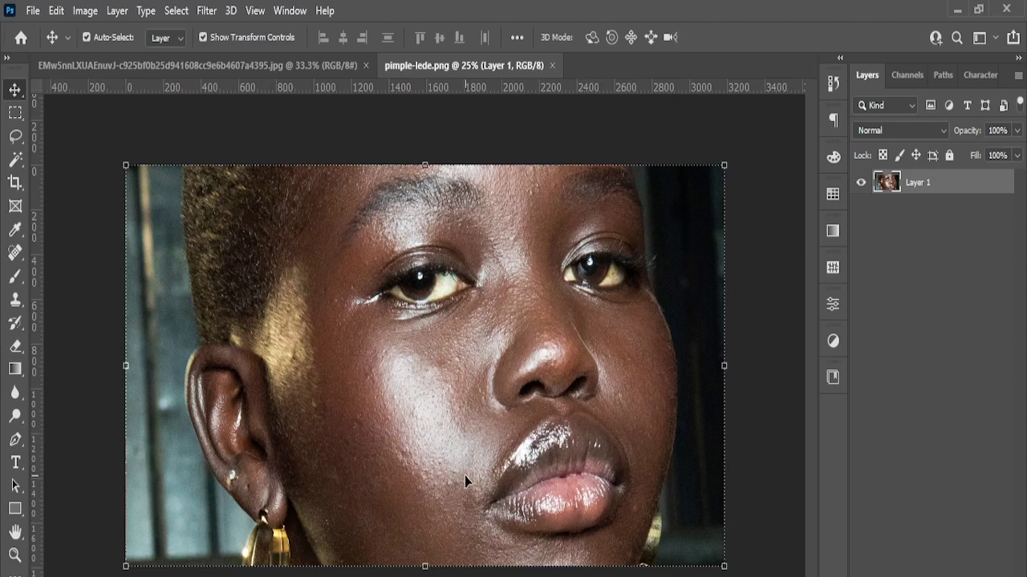
Duplicate Layer 1 of pimple-lede.png in Photoshop and launch the Photo-Toolbox SkinFiner filter on the copy.
{"action": "key", "text": "ctrl+j"}
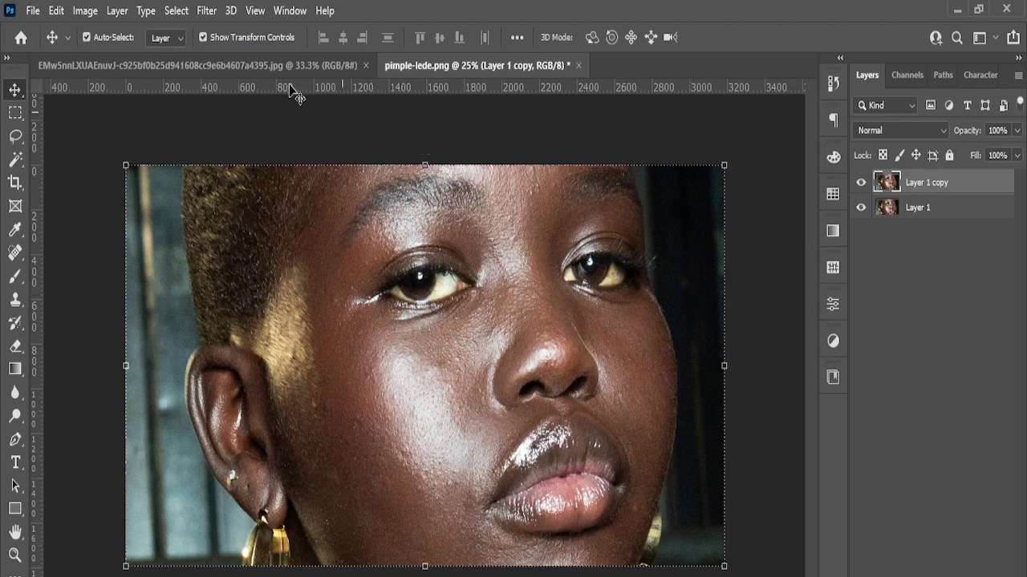
{"action": "left_click", "coordinate": [207, 13]}
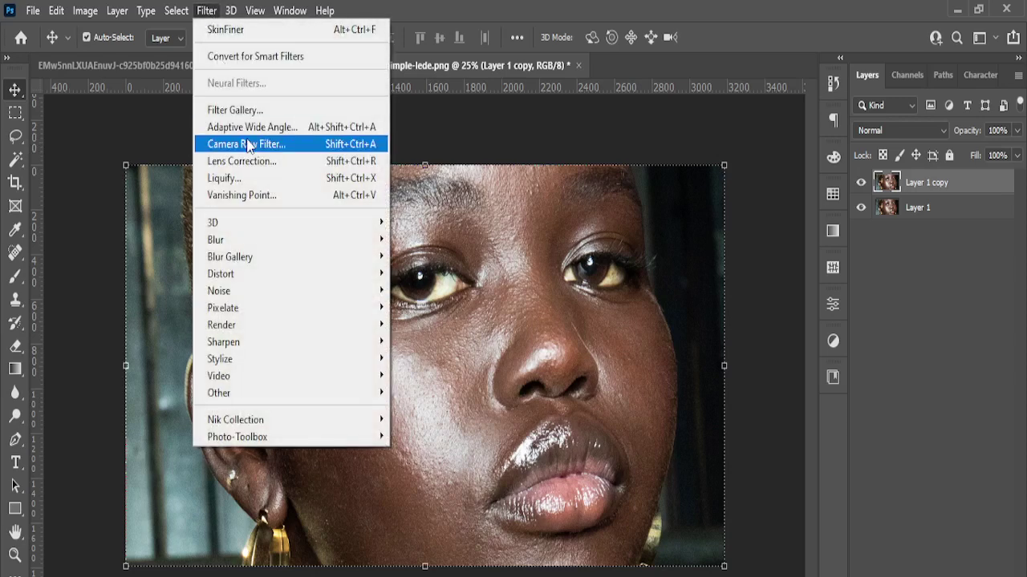
{"action": "mouse_move", "coordinate": [254, 442]}
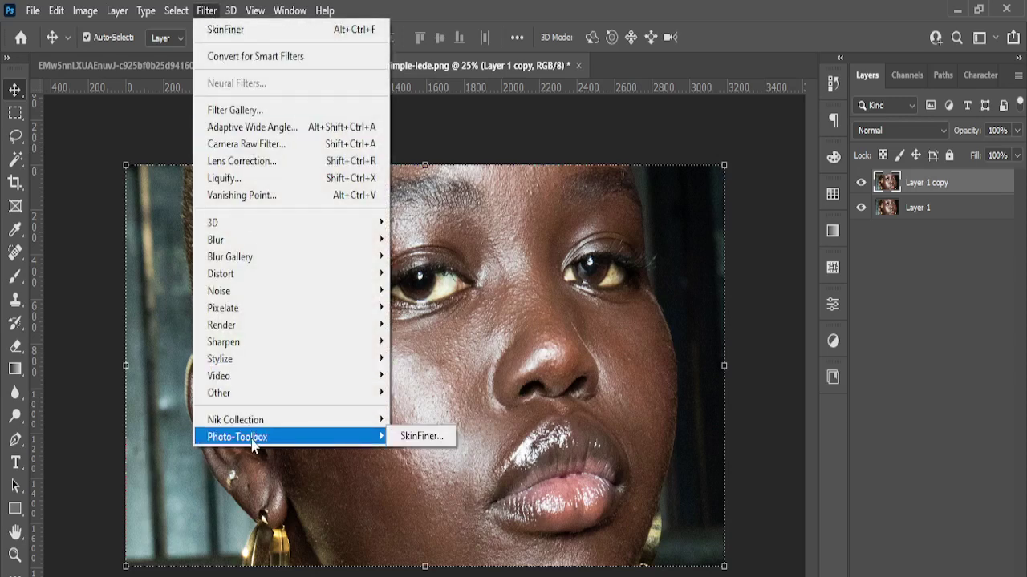
{"action": "left_click", "coordinate": [423, 438]}
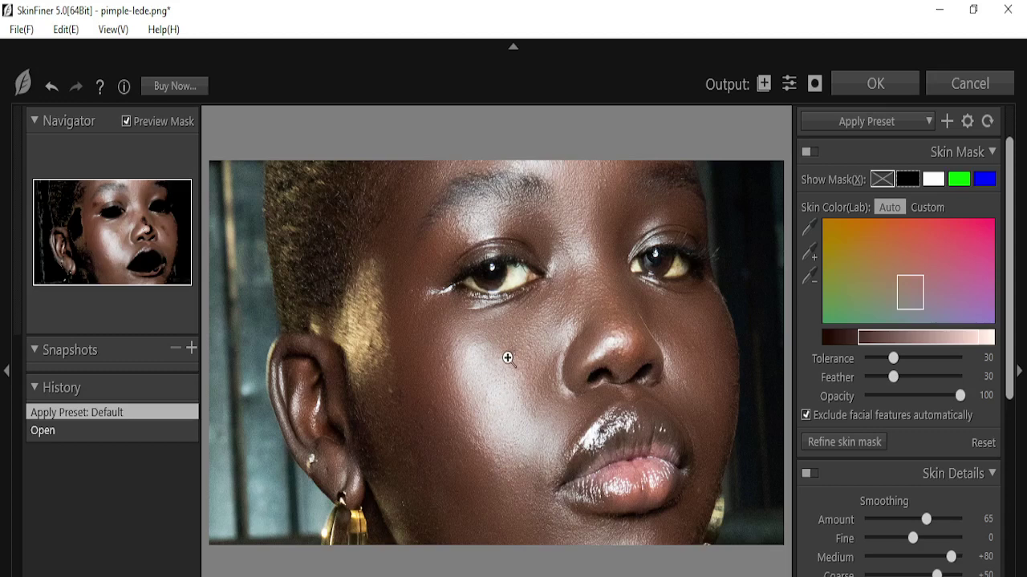
Set the skin smoothing Amount to 78 and Fine to +29 while viewing the cheek up close.
{"action": "left_click", "coordinate": [536, 339]}
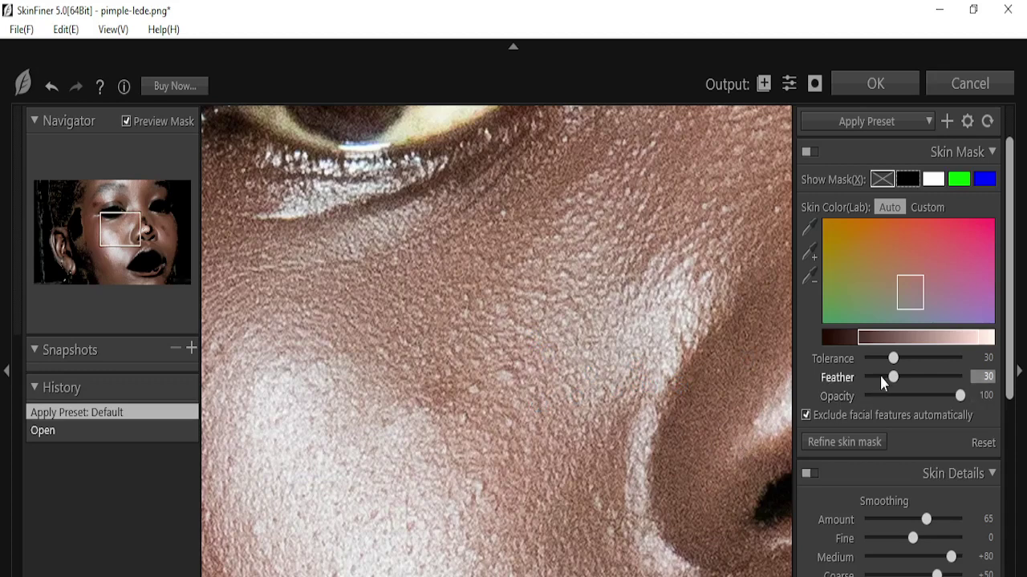
{"action": "left_click_drag", "start_coordinate": [928, 523], "coordinate": [940, 522]}
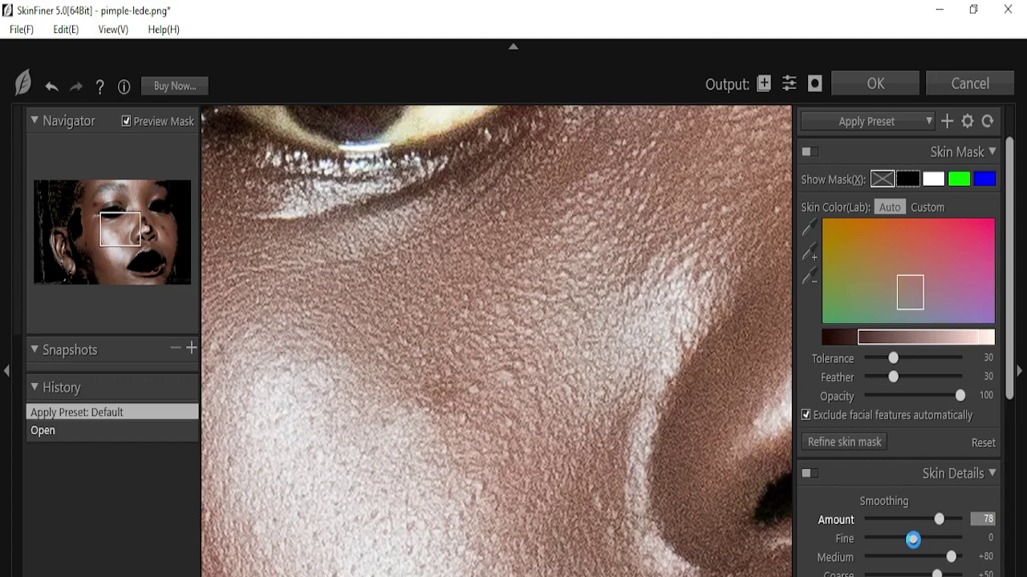
{"action": "left_click_drag", "start_coordinate": [913, 540], "coordinate": [928, 540]}
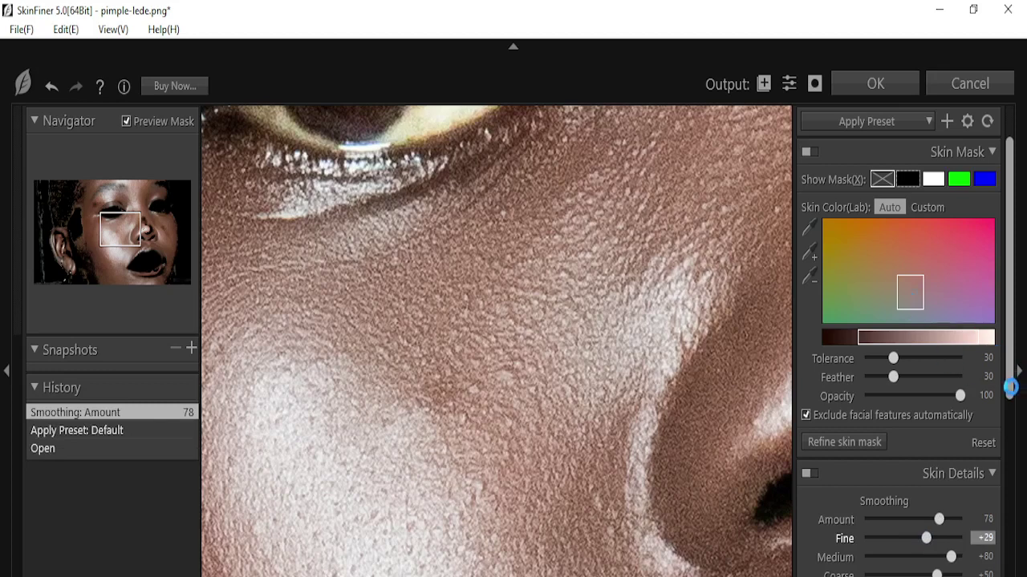
{"action": "left_click_drag", "start_coordinate": [1010, 387], "coordinate": [1010, 571]}
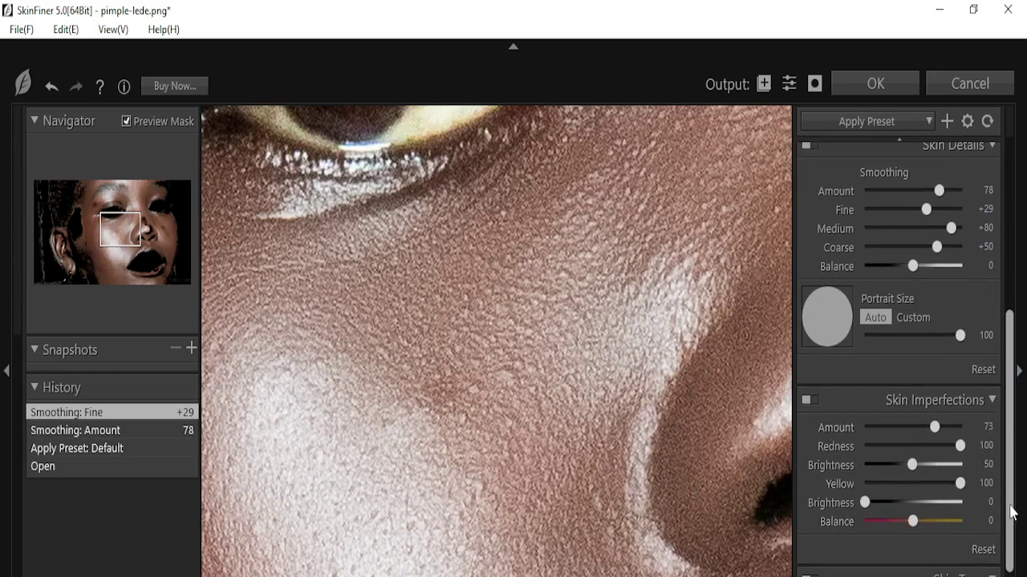
{"action": "left_click_drag", "start_coordinate": [1011, 513], "coordinate": [1000, 319]}
Apply the Skin Tone-Contrast preset, followed by the Skin Tone-Lightening preset.
{"action": "left_click", "coordinate": [923, 121]}
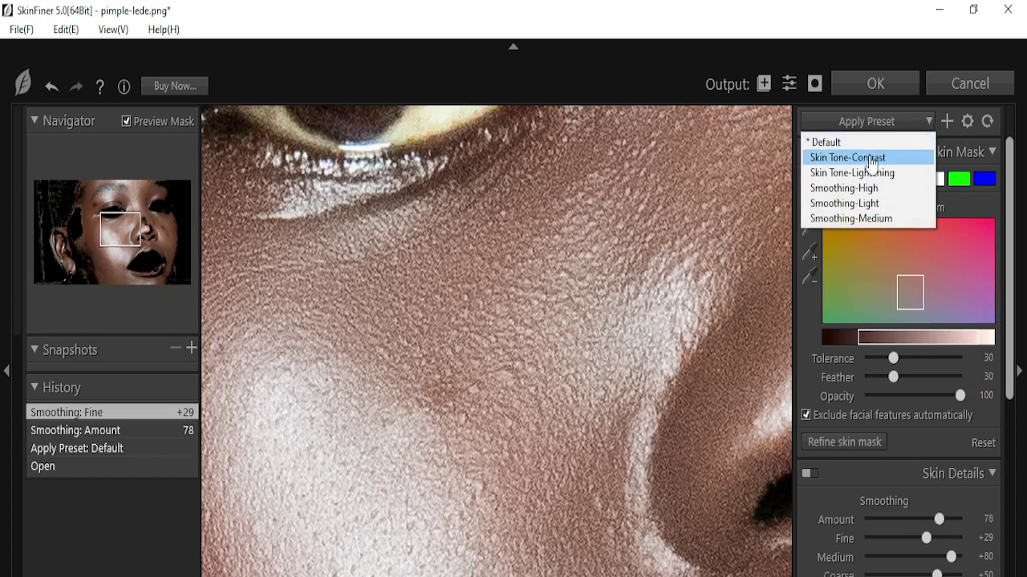
{"action": "left_click", "coordinate": [872, 158]}
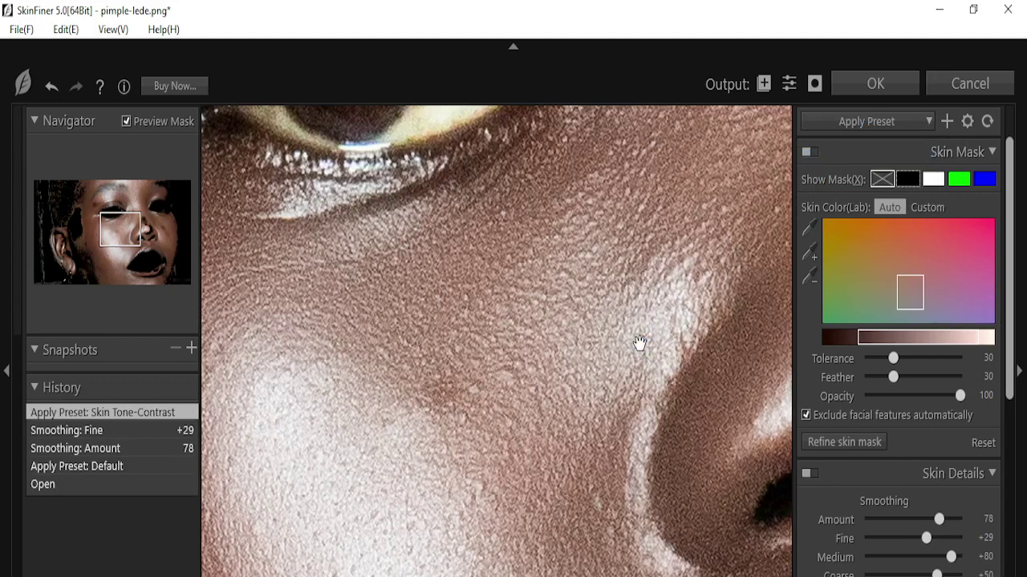
{"action": "left_click", "coordinate": [832, 125]}
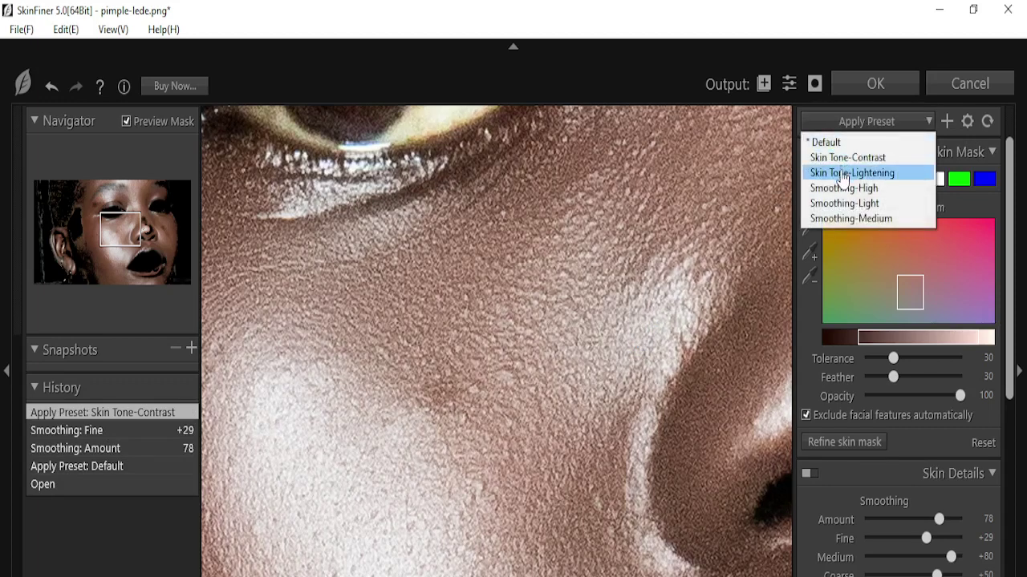
{"action": "left_click", "coordinate": [841, 175]}
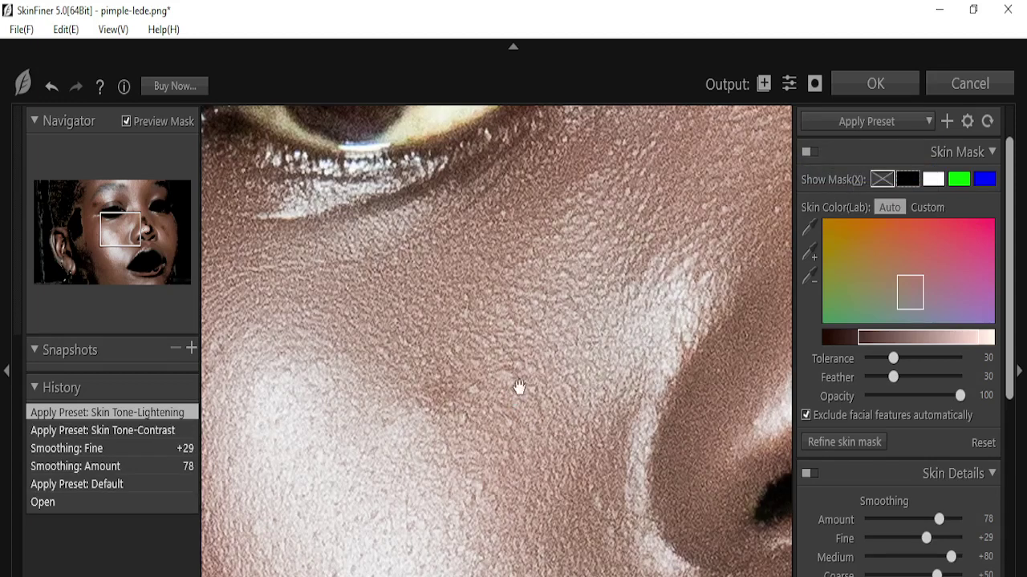
Apply the Smoothing-Medium preset, accept the SkinFiner result, and toggle Layer 1 copy's visibility to compare before and after.
{"action": "left_click", "coordinate": [883, 124]}
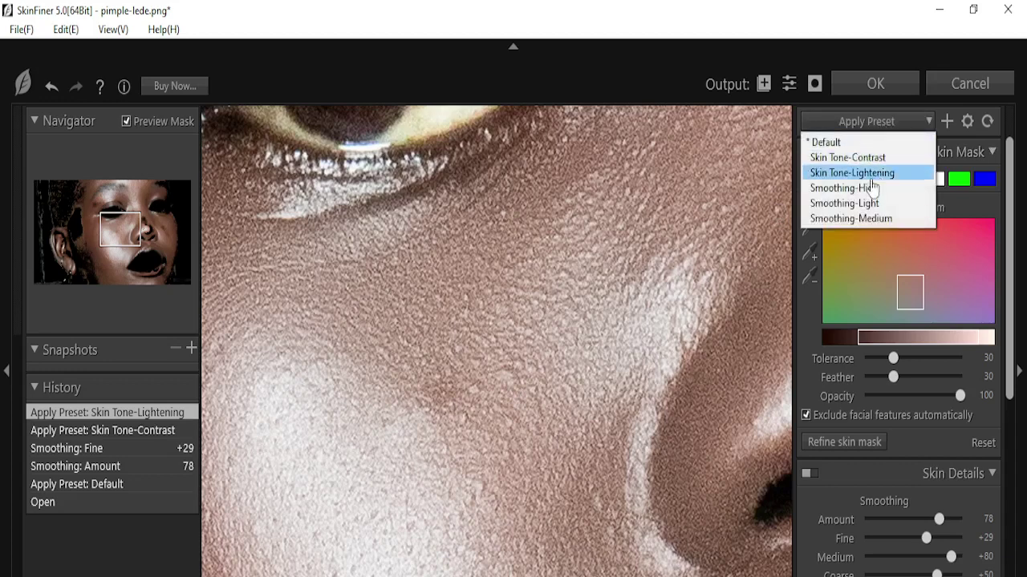
{"action": "left_click", "coordinate": [846, 219]}
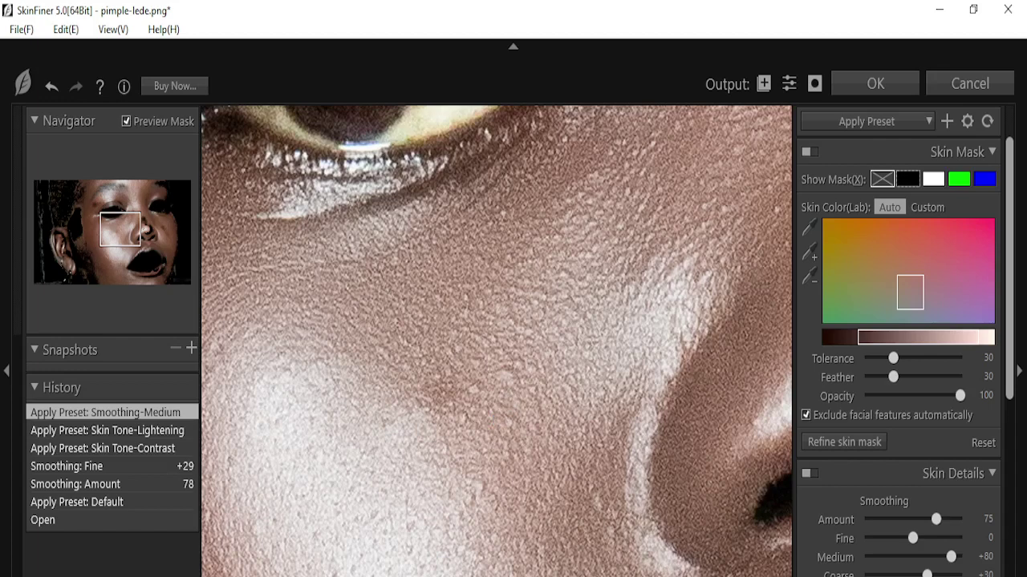
{"action": "key", "text": "ctrl+0"}
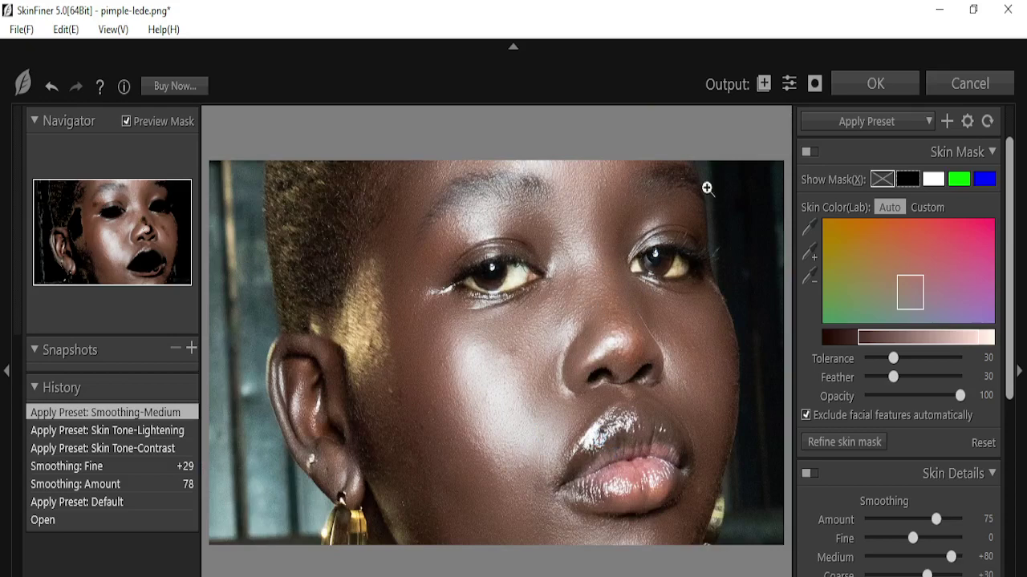
{"action": "left_click", "coordinate": [868, 90]}
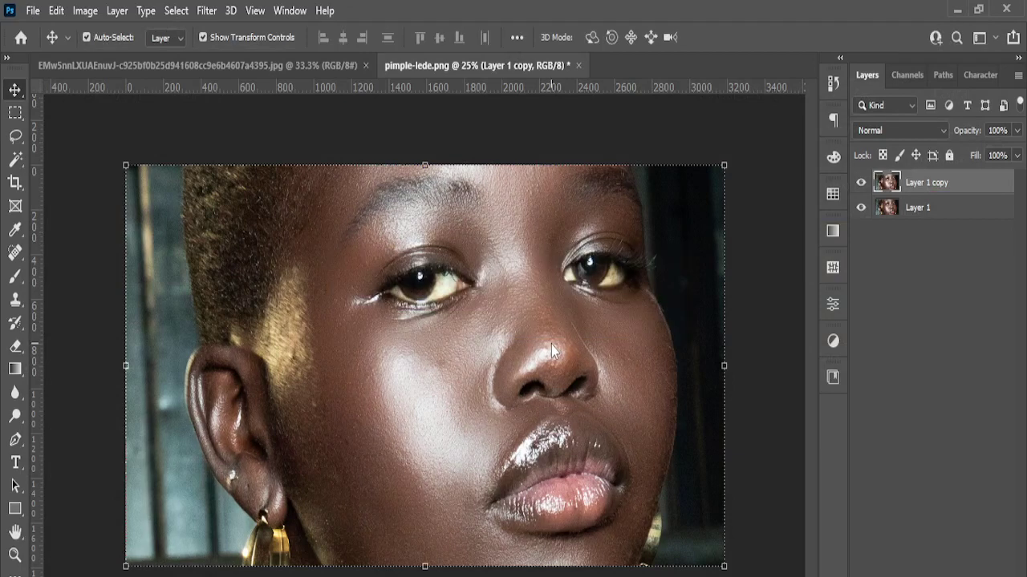
{"action": "left_click", "coordinate": [861, 184]}
{"action": "left_click", "coordinate": [861, 184]}
Open the Camera Raw Filter on Layer 1 copy and set Blacks to -16 in the Basic adjustments.
{"action": "left_click", "coordinate": [206, 11]}
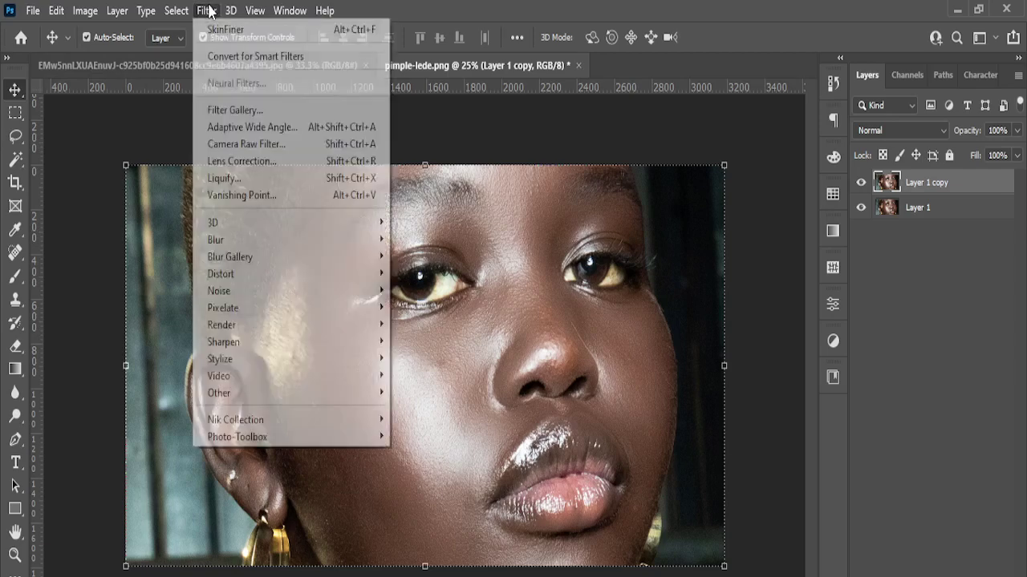
{"action": "left_click", "coordinate": [242, 144]}
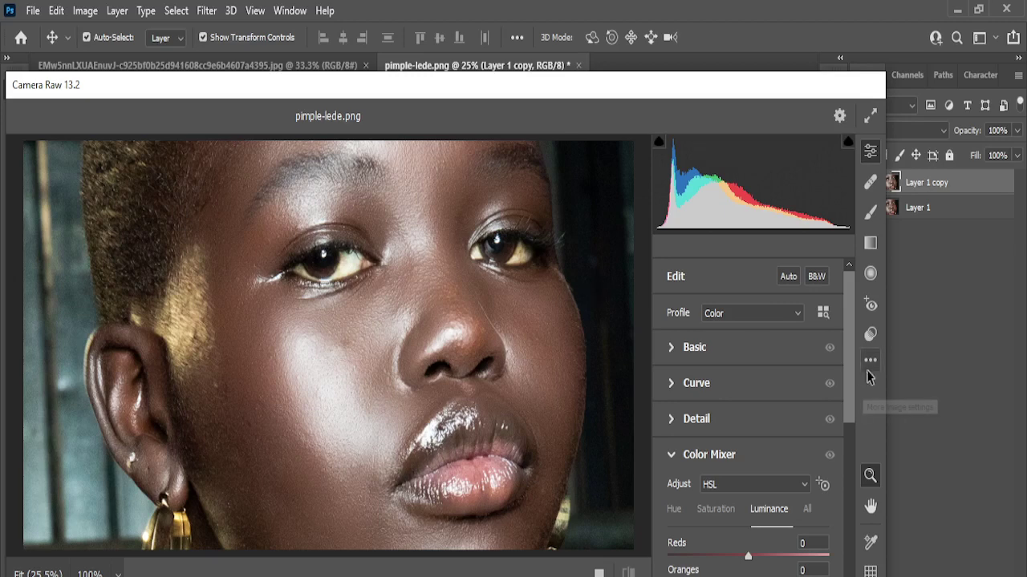
{"action": "left_click", "coordinate": [670, 348]}
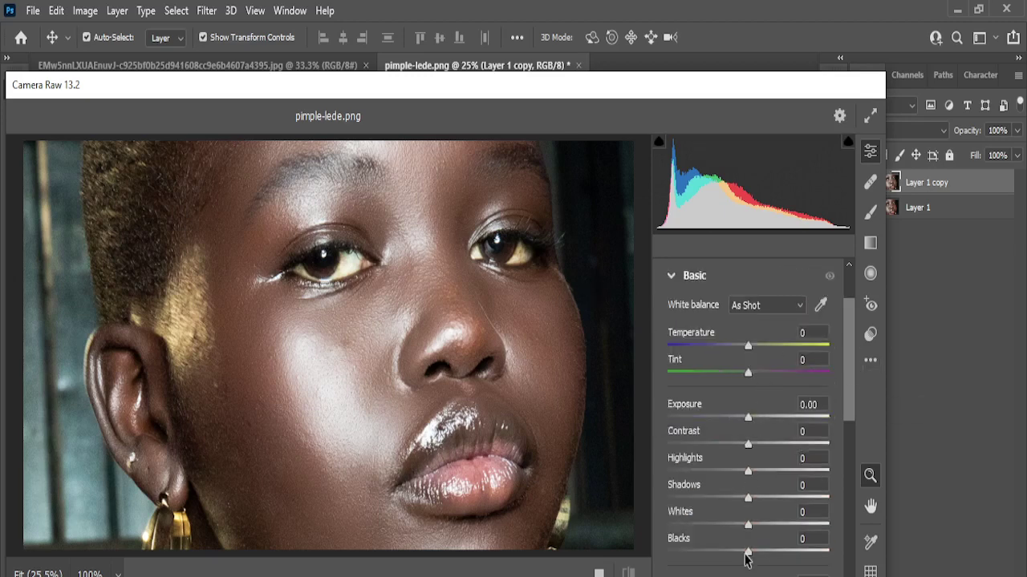
{"action": "mouse_move", "coordinate": [745, 553]}
{"action": "left_mouse_down"}
{"action": "mouse_move", "coordinate": [719, 554]}
{"action": "mouse_move", "coordinate": [735, 552]}
{"action": "left_mouse_up"}
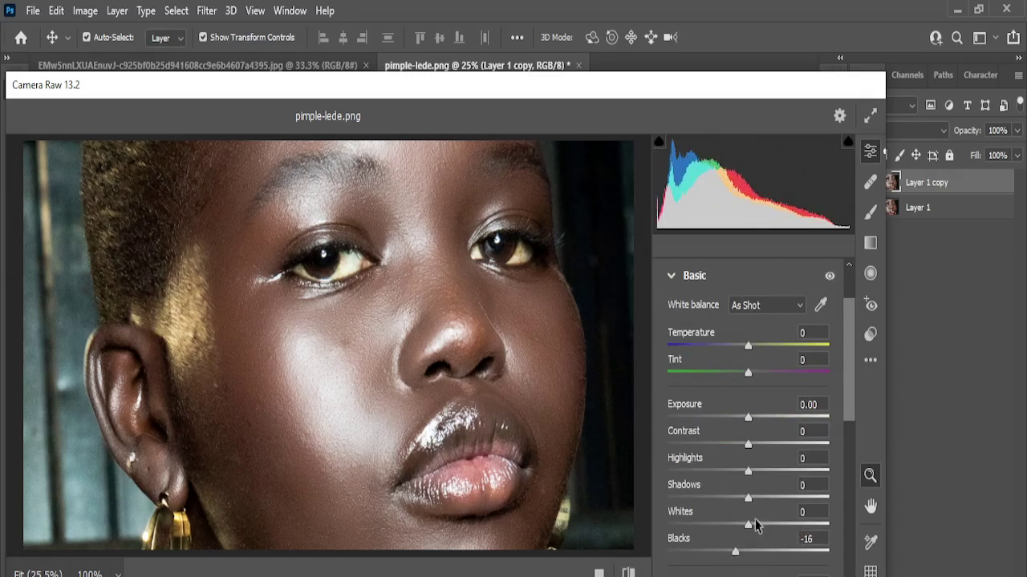
Set Texture to +11 and Dehaze to +22 in the Basic adjustments.
{"action": "scroll", "coordinate": [848, 449], "scroll_direction": "down", "scroll_amount": 3}
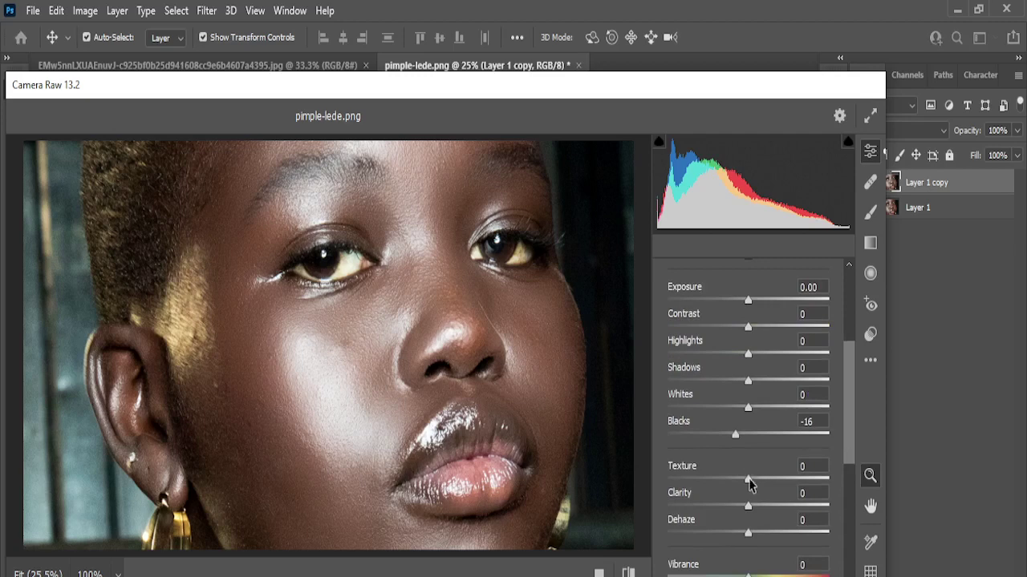
{"action": "left_click", "coordinate": [778, 478]}
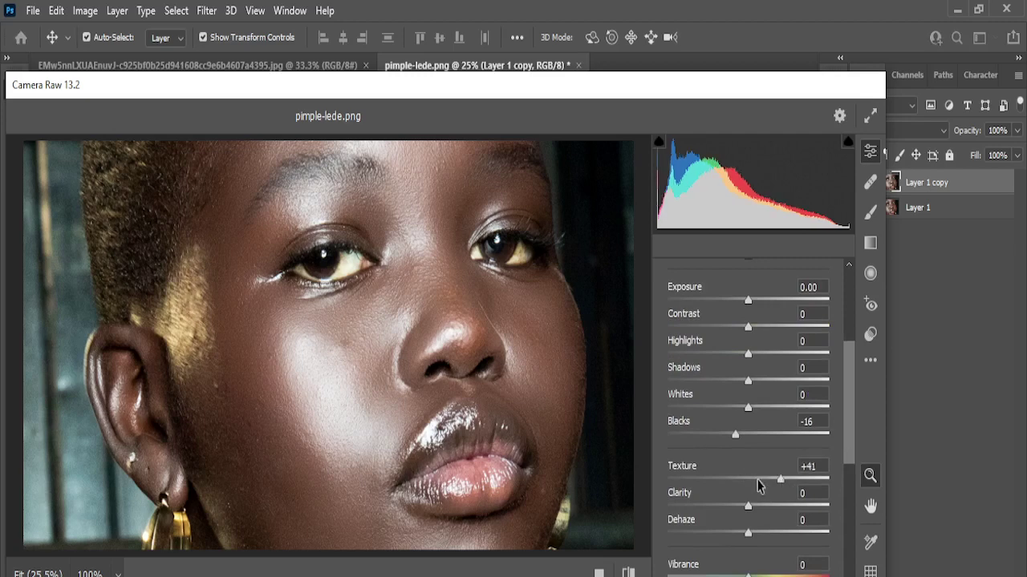
{"action": "left_click_drag", "start_coordinate": [730, 484], "coordinate": [731, 479]}
{"action": "mouse_move", "coordinate": [766, 480]}
{"action": "left_mouse_down"}
{"action": "mouse_move", "coordinate": [784, 481]}
{"action": "mouse_move", "coordinate": [759, 486]}
{"action": "left_mouse_up"}
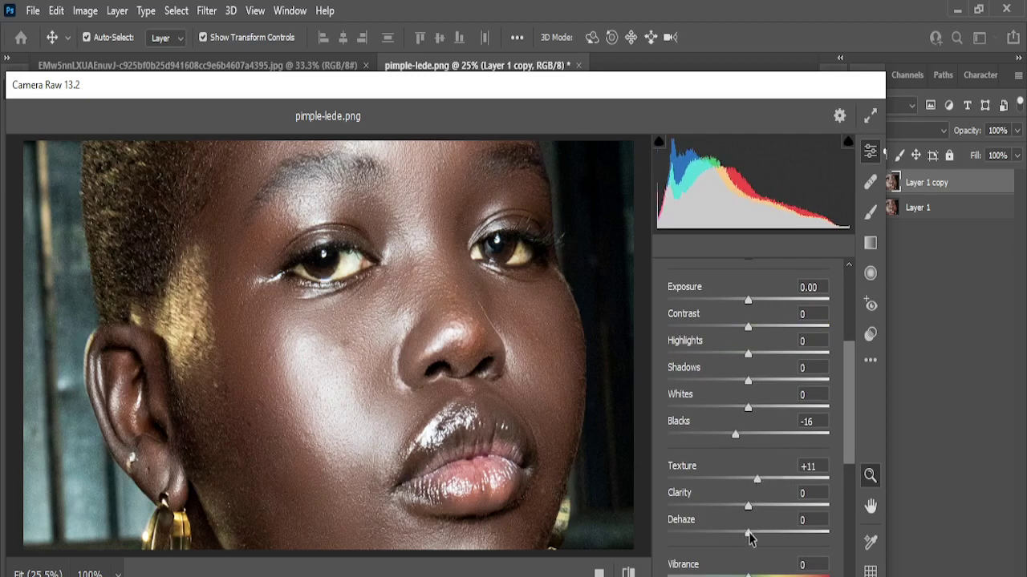
{"action": "left_click_drag", "start_coordinate": [749, 539], "coordinate": [767, 536]}
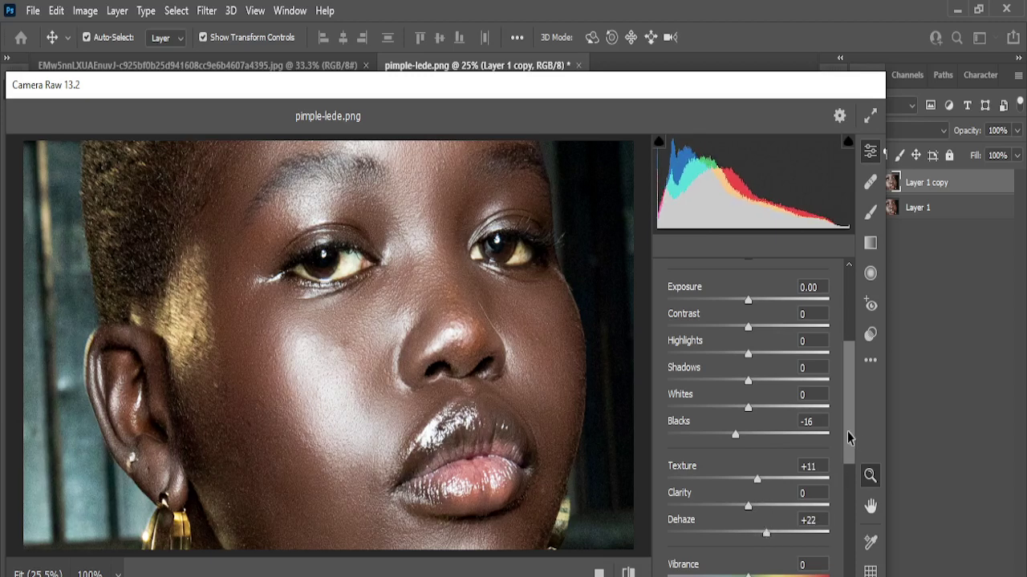
Set the Reds saturation to +100 in the Color Mixer's HSL adjustments.
{"action": "scroll", "coordinate": [850, 450], "scroll_direction": "down", "scroll_amount": 1}
{"action": "scroll", "coordinate": [847, 498], "scroll_direction": "down", "scroll_amount": 6}
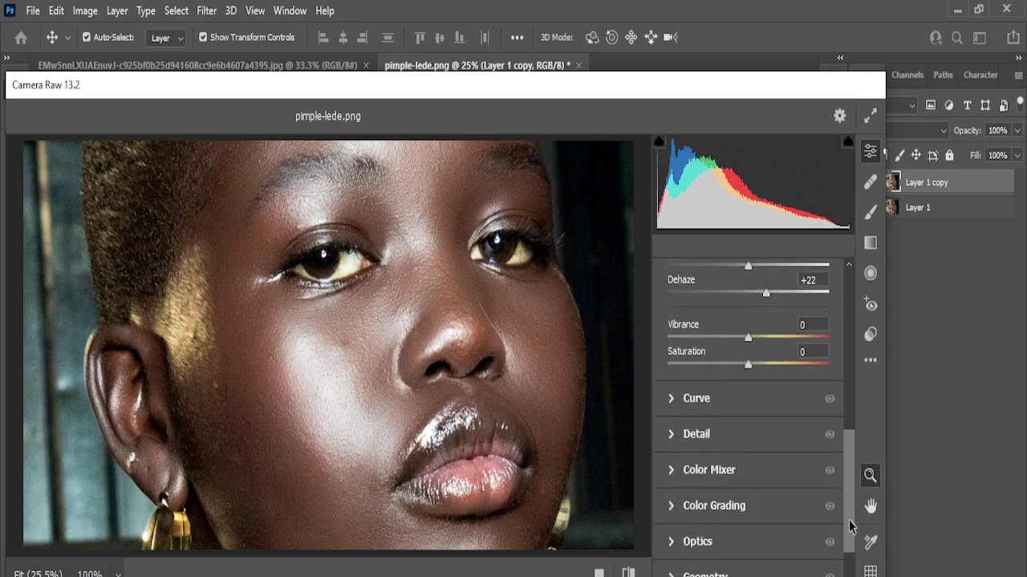
{"action": "left_click", "coordinate": [691, 470]}
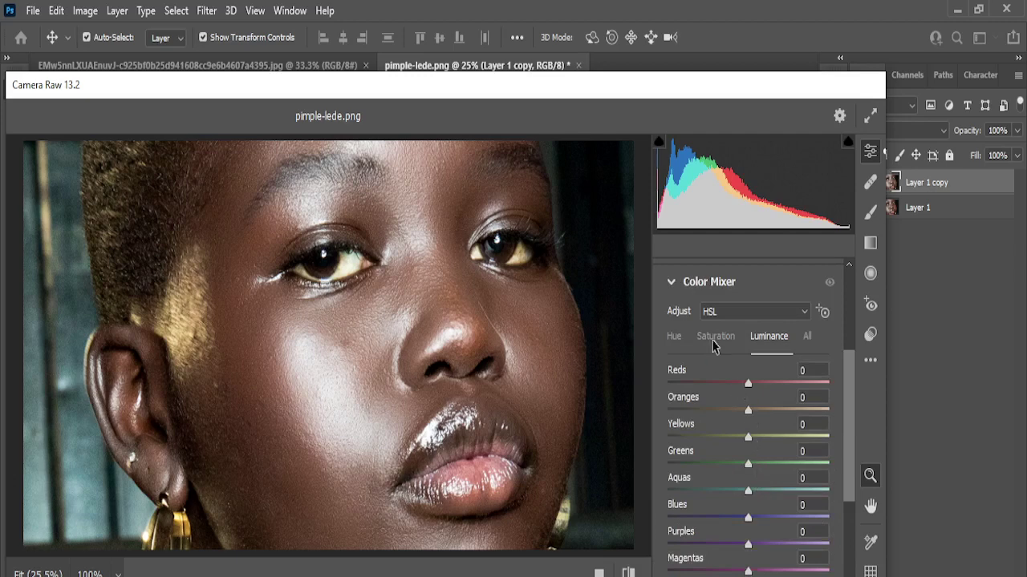
{"action": "left_click", "coordinate": [717, 349]}
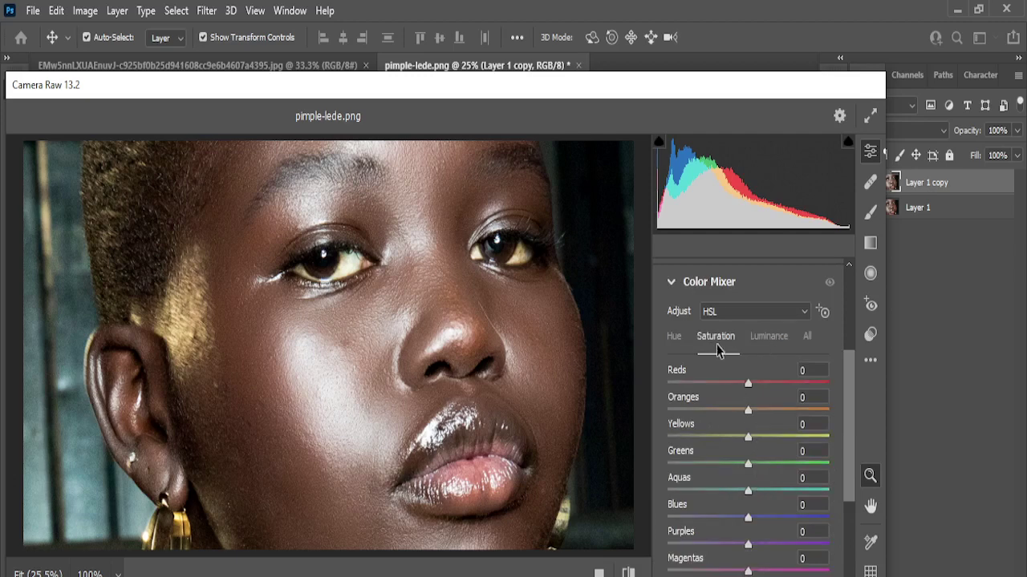
{"action": "left_click_drag", "start_coordinate": [747, 383], "coordinate": [812, 386]}
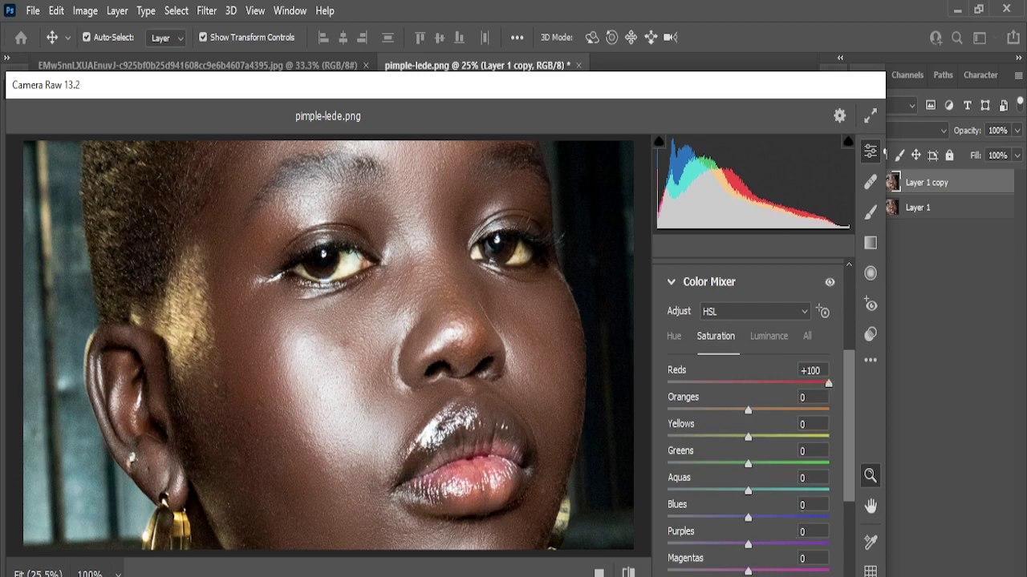
Apply the Camera Raw adjustments and toggle Layer 1 copy's visibility to compare before and after.
{"action": "key", "text": "Return"}
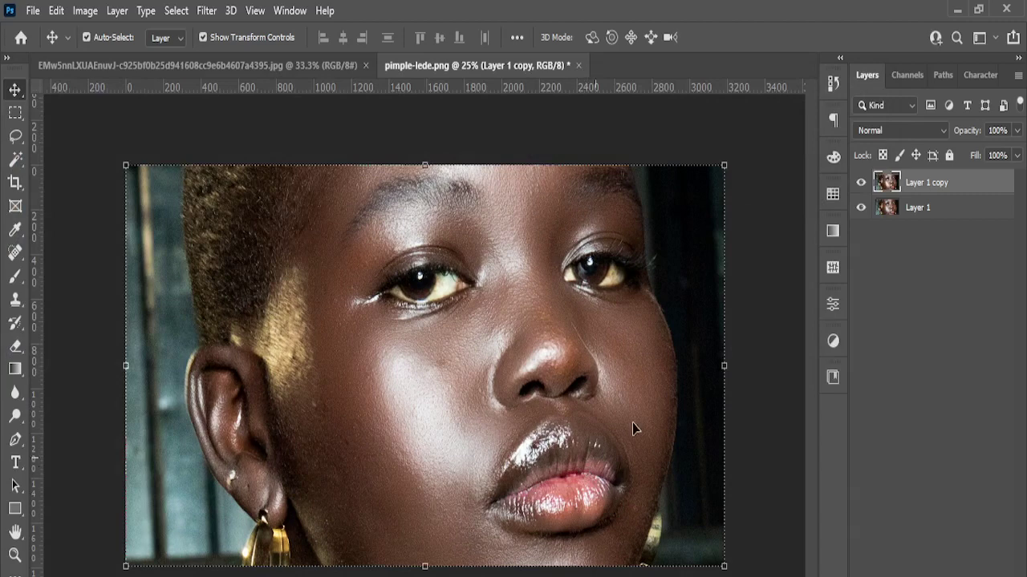
{"action": "left_click", "coordinate": [861, 183]}
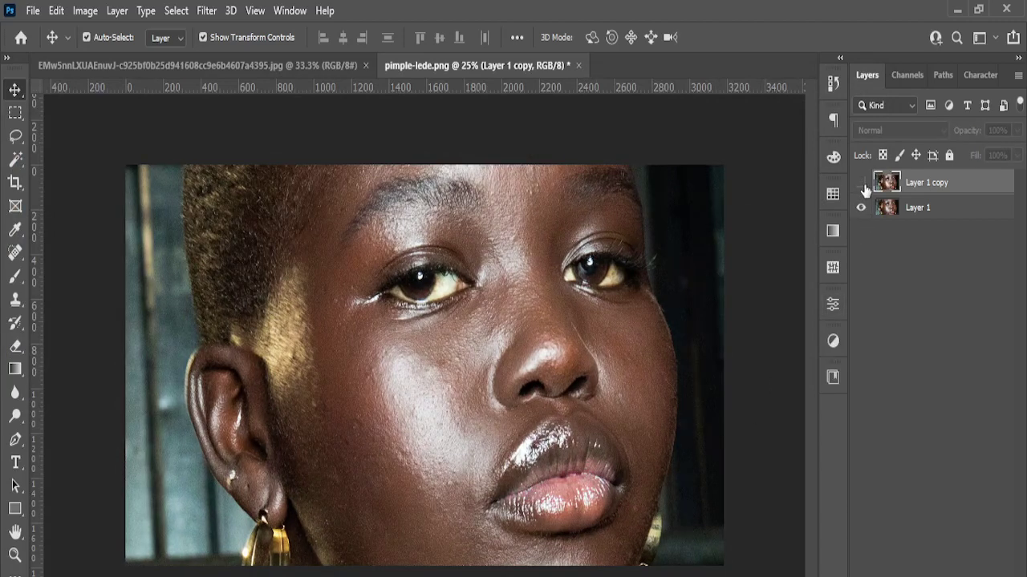
{"action": "left_click", "coordinate": [862, 184]}
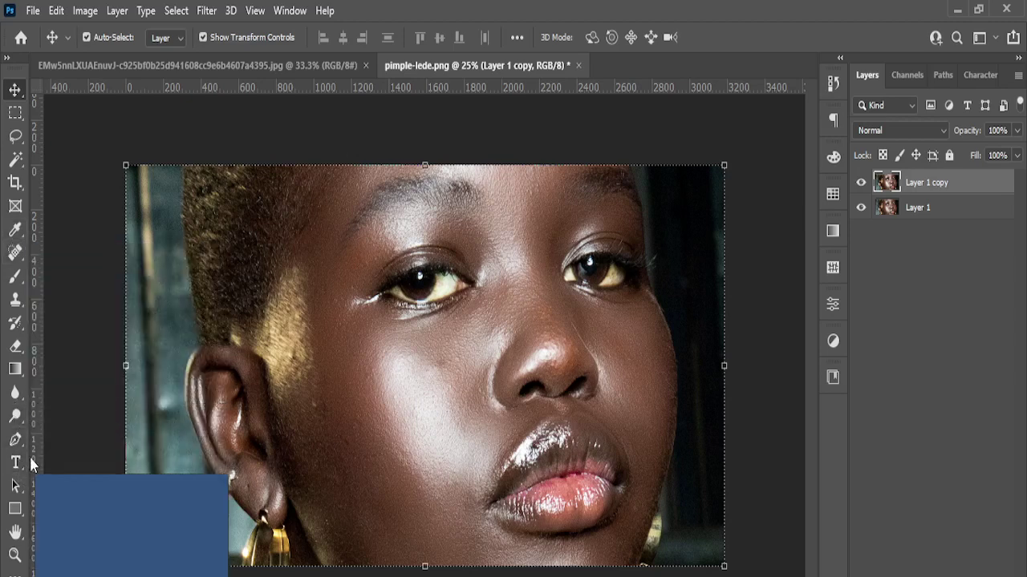
{"action": "left_click", "coordinate": [16, 416]}
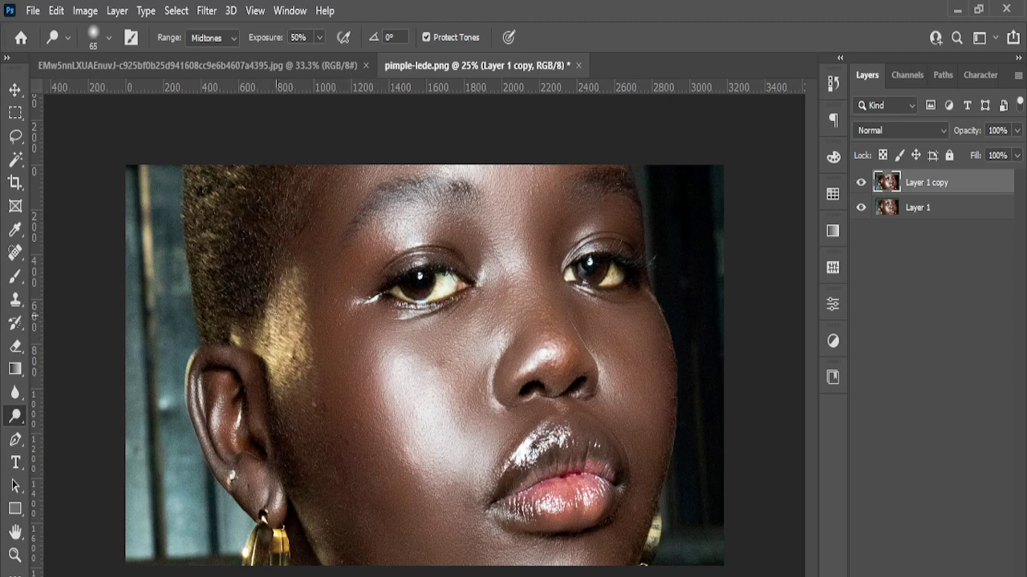
{"action": "left_click", "coordinate": [16, 90]}
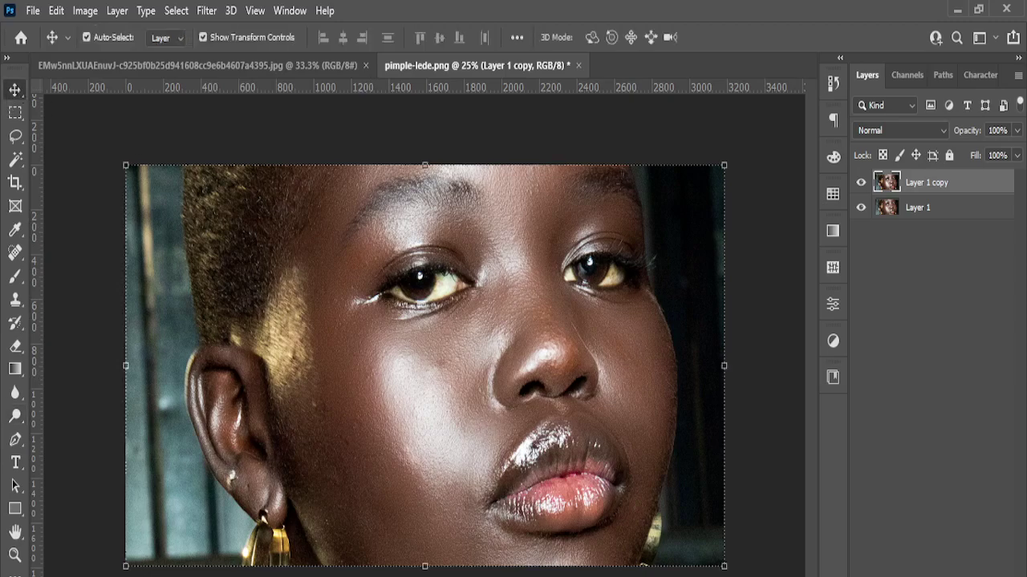